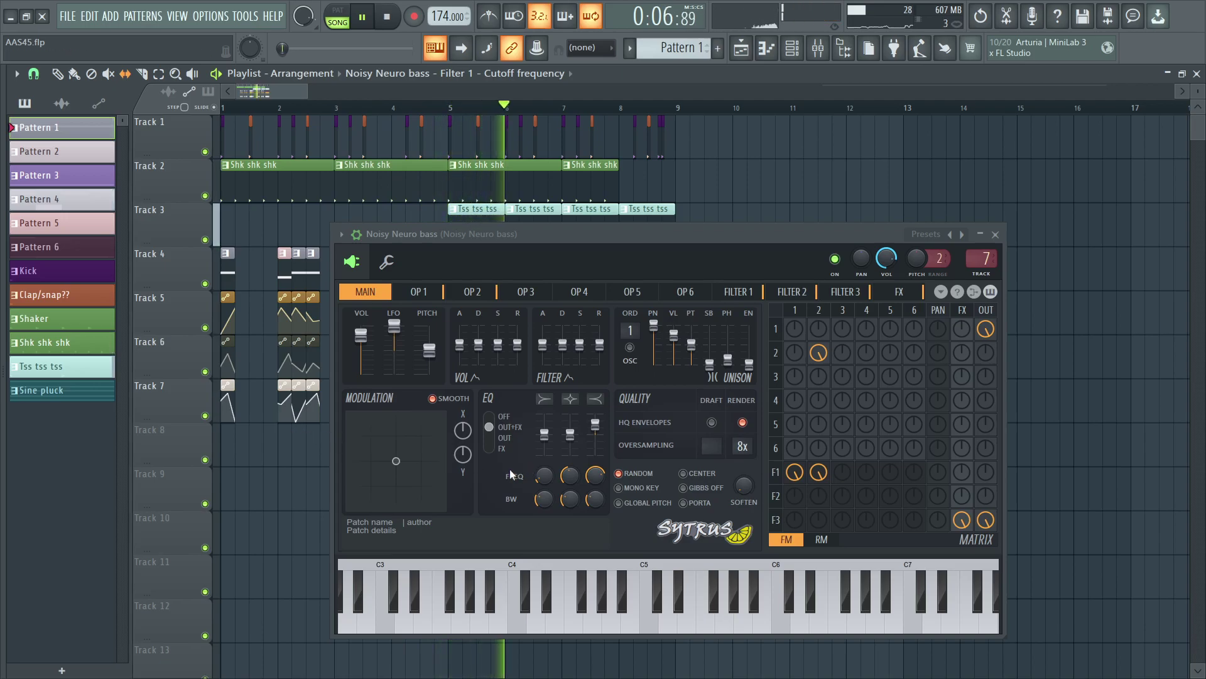
- Stop the song playback and inspect the waveforms and harmonics of operators 1 and 2 in the Noisy Neuro bass
drag(683, 246, 623, 245)
key(space)
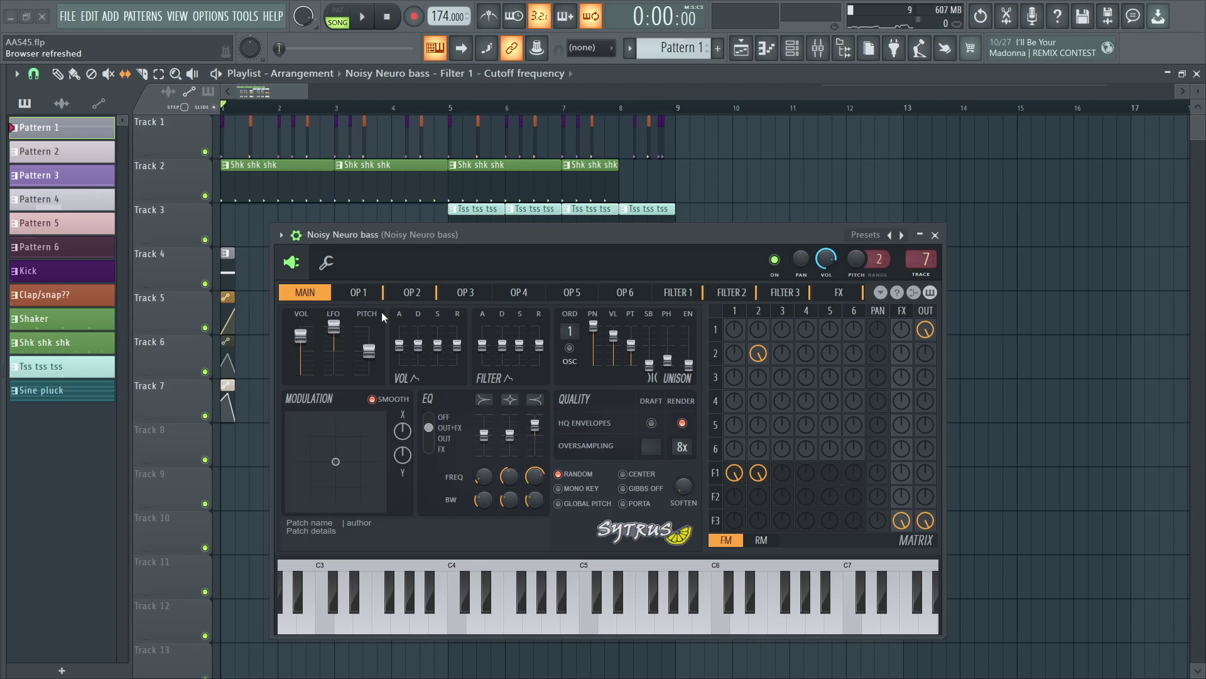
click(367, 294)
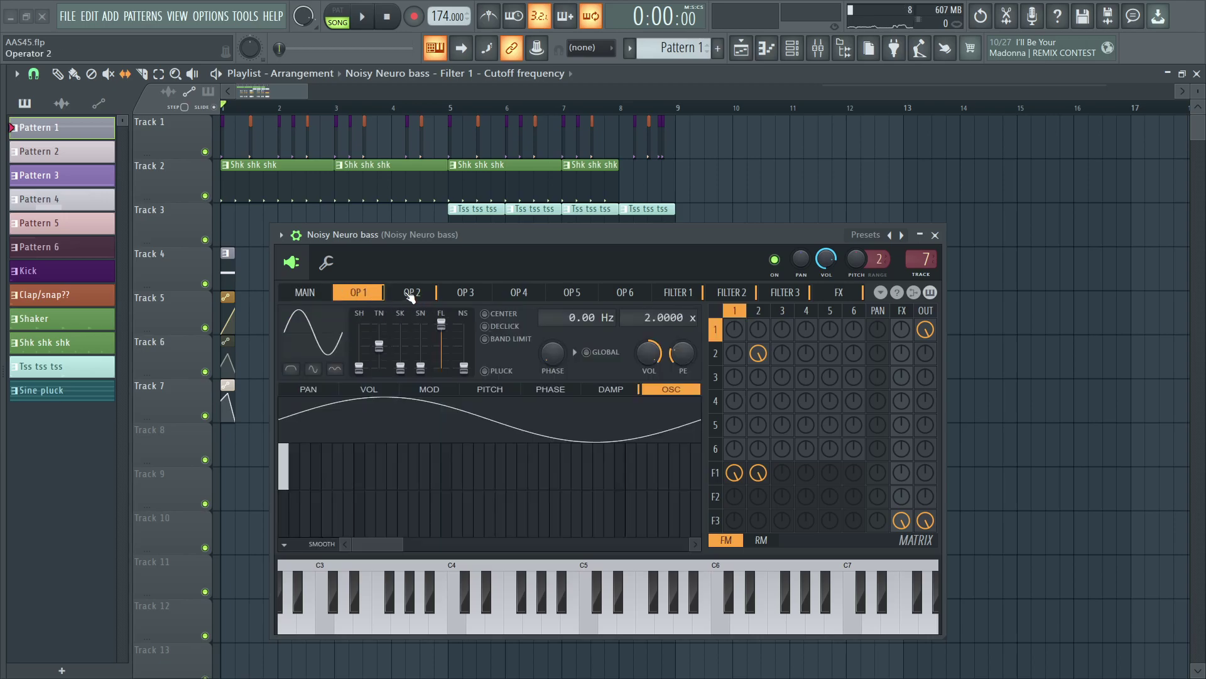
click(411, 296)
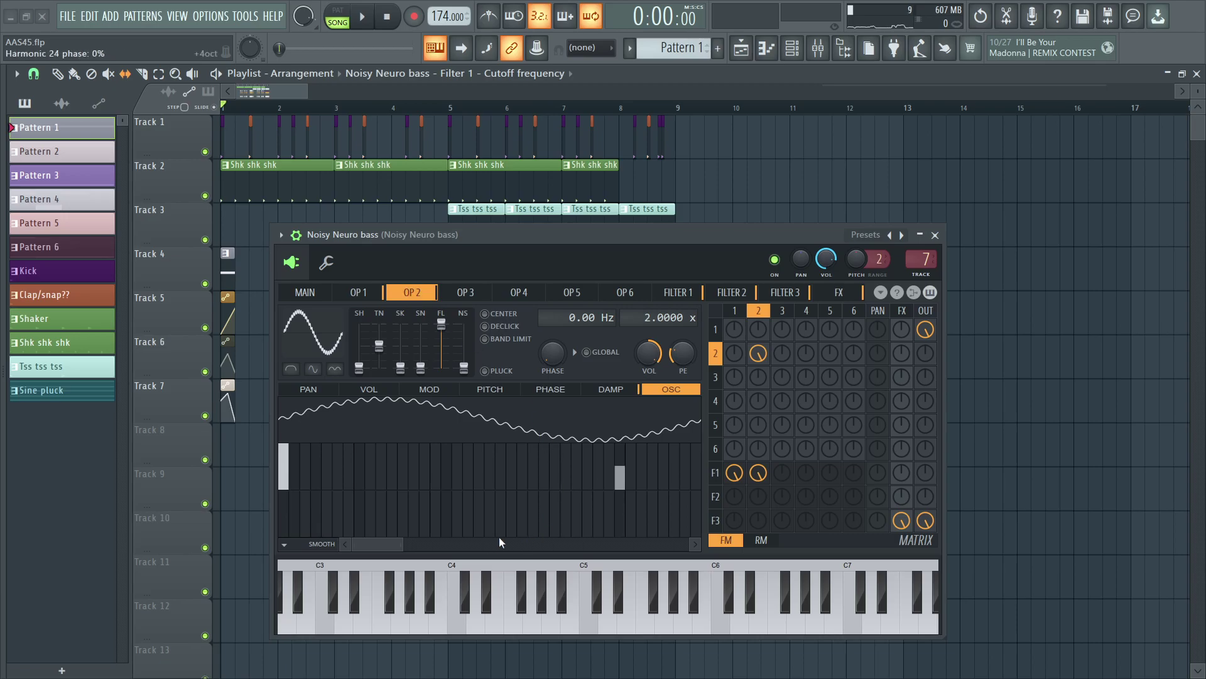
drag(402, 544, 424, 544)
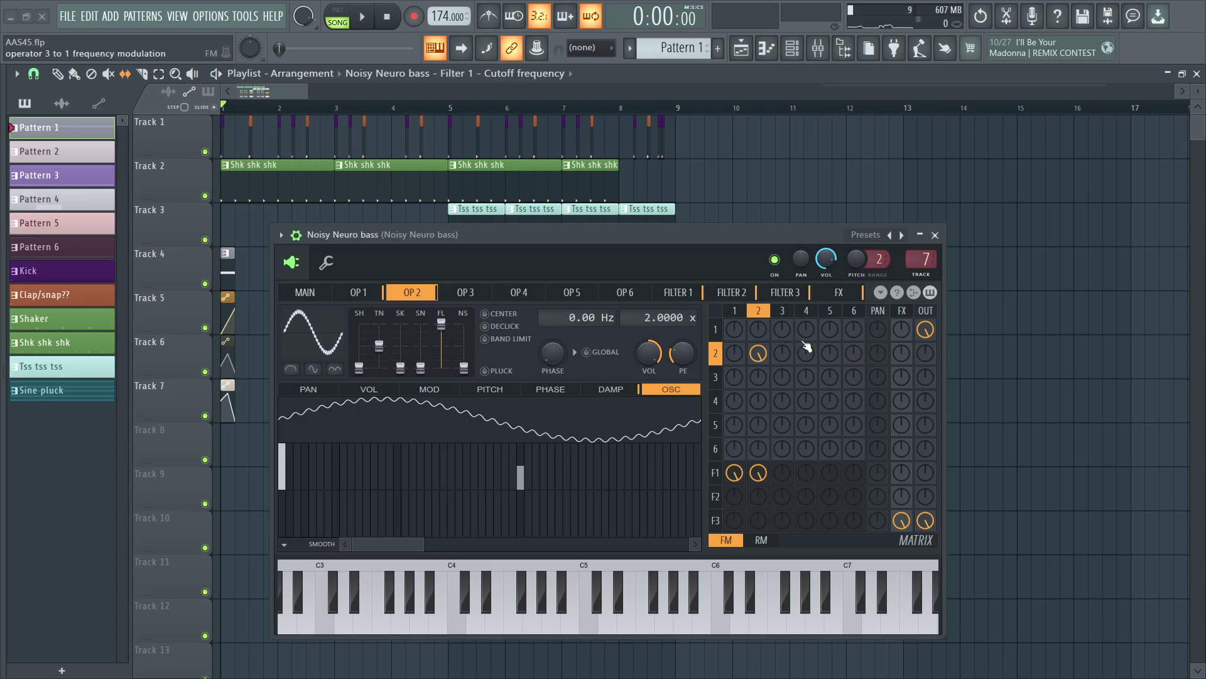
- Silence the filter 3 sends and operator 1's output, route operator 2 to the output, and audition it with notes
right_click(923, 521)
right_click(902, 522)
right_click(927, 330)
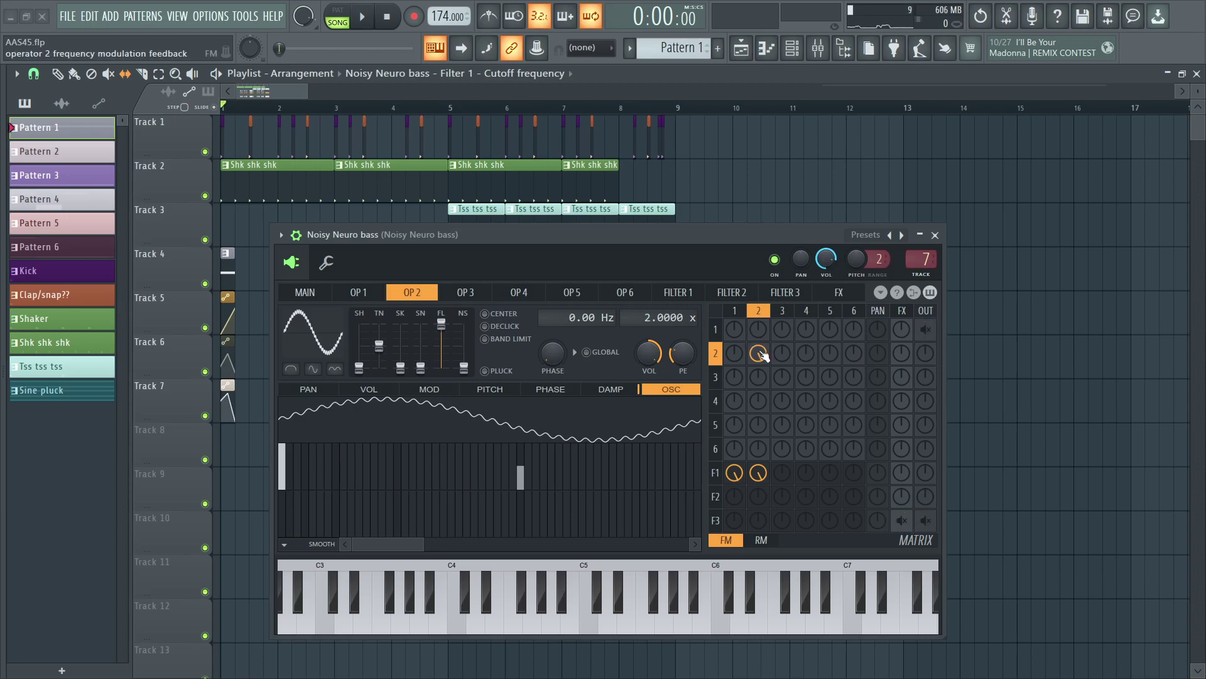
drag(926, 353, 927, 352)
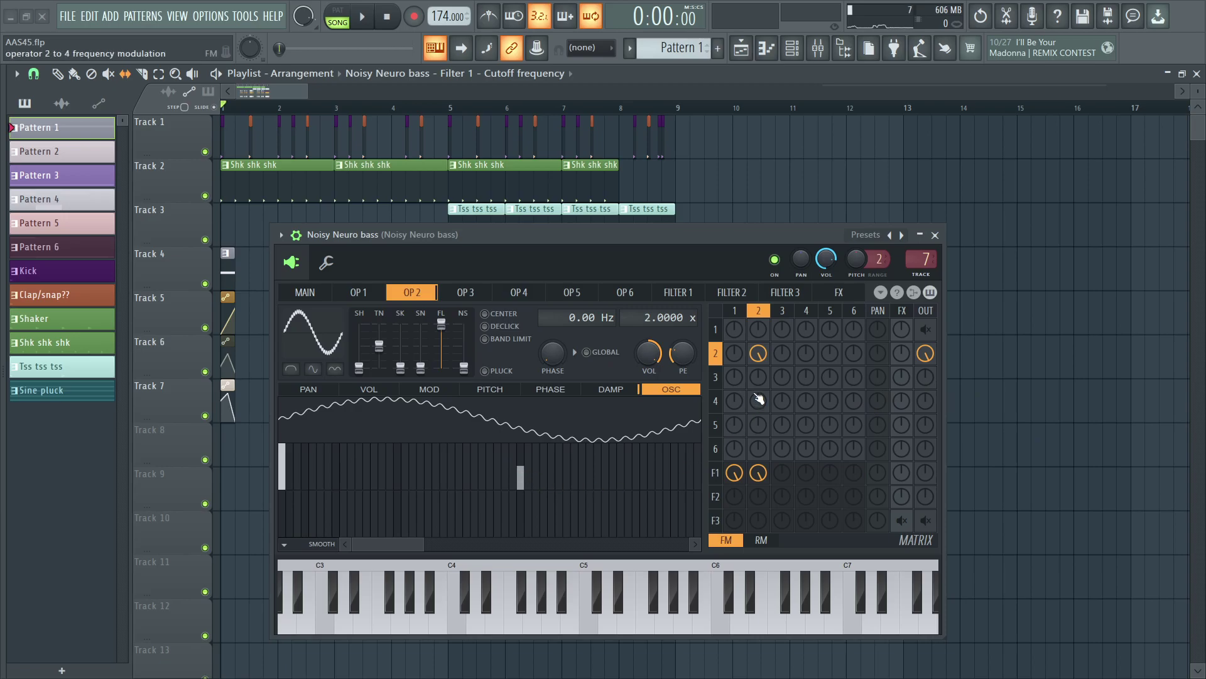
key(w)
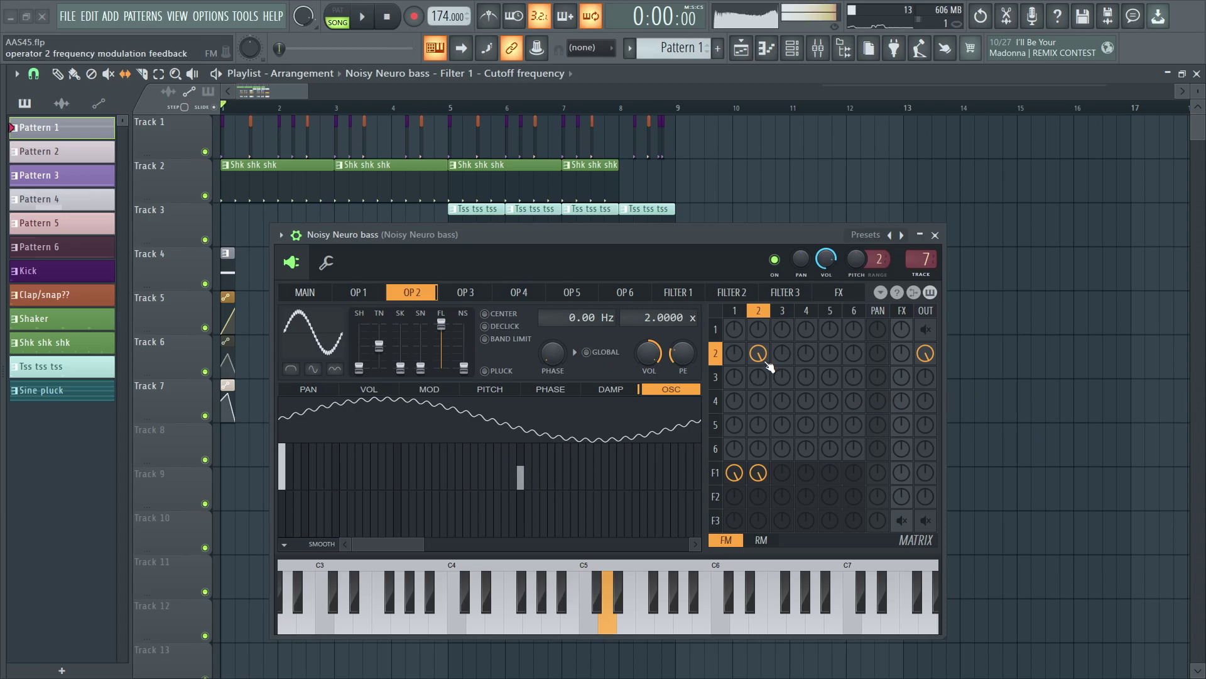
key(w)
mouse_move(760, 356)
mouse_down()
mouse_move(760, 402)
mouse_move(761, 355)
mouse_up()
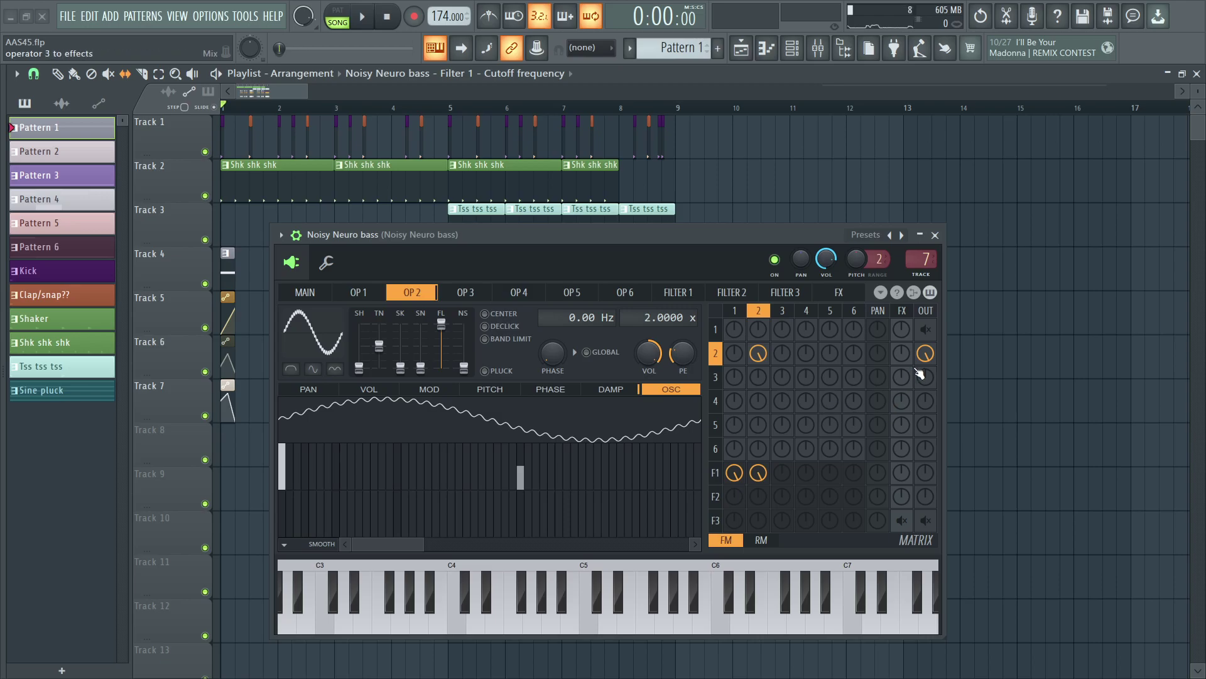
- Restore the operator 1 output and filter 3 sends, and remove operator 2 from the output
right_click(926, 330)
drag(927, 353, 913, 474)
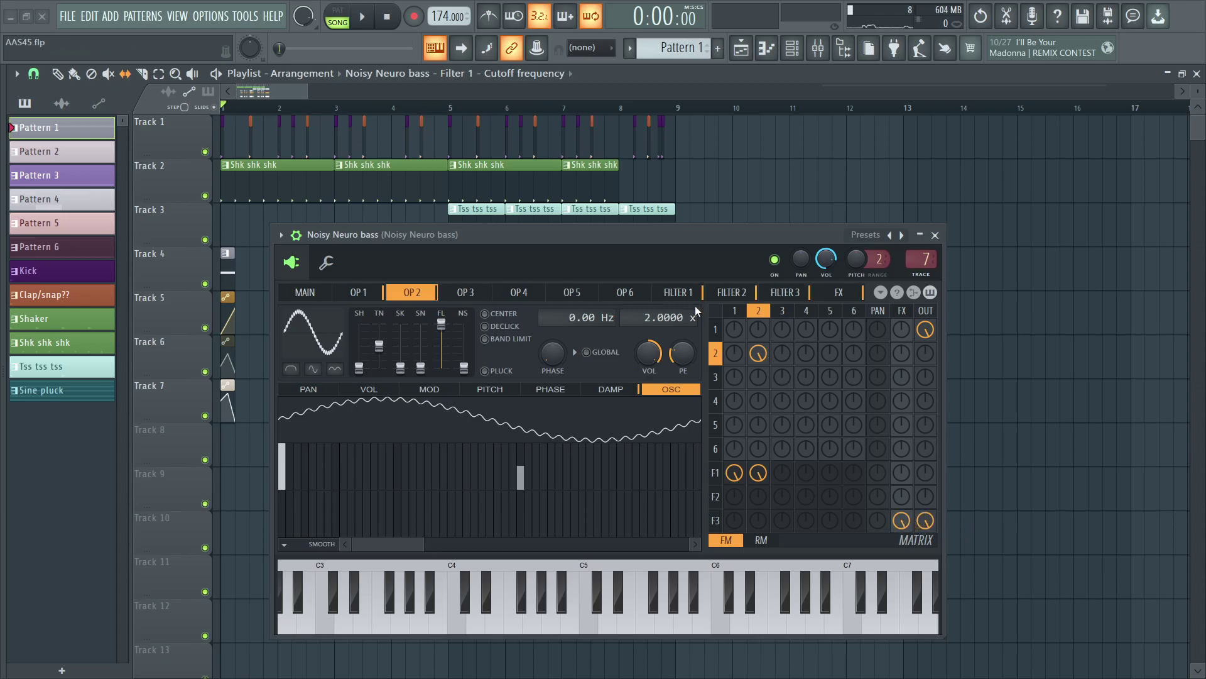
- Isolate Filter 1 at the output, silencing the filter 3 sends and operator 1's output, and audition it with several notes
click(685, 293)
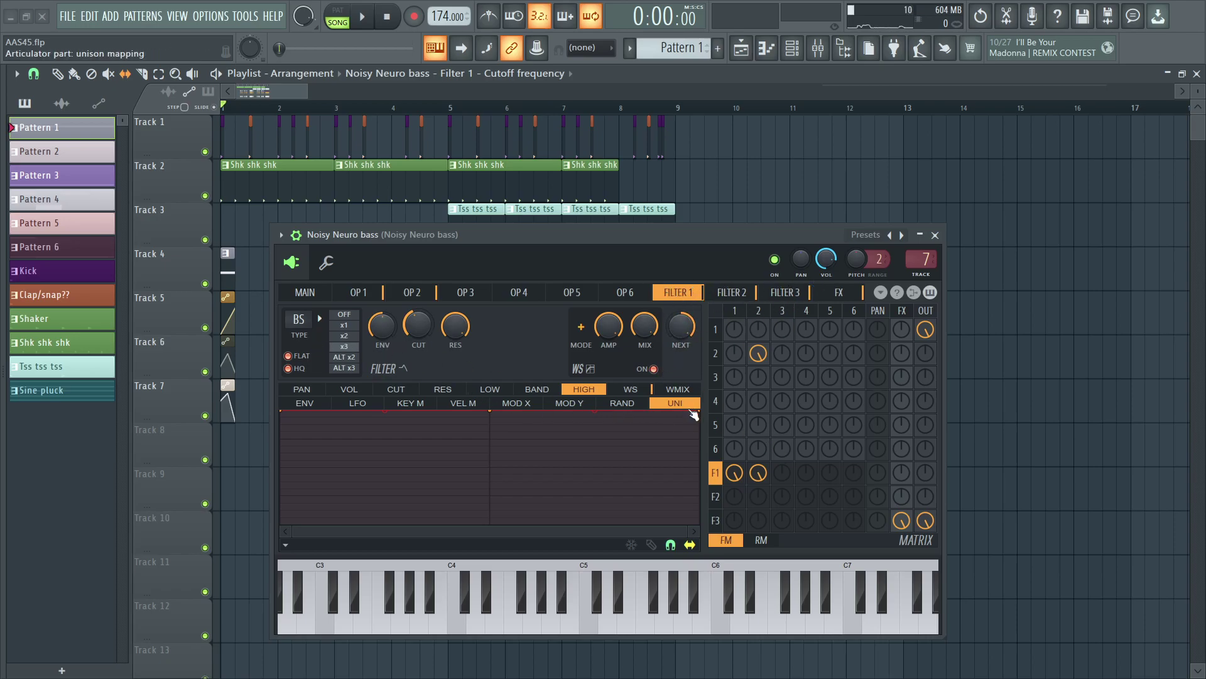
right_click(925, 520)
right_click(902, 520)
drag(924, 475, 924, 408)
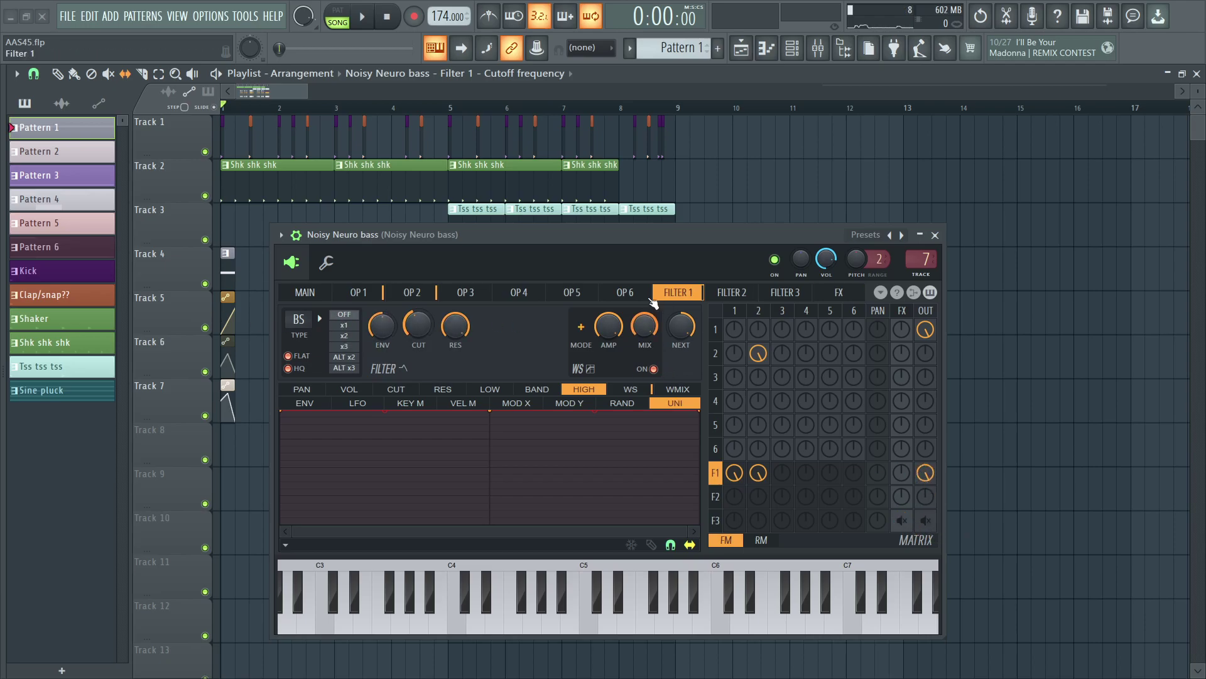
right_click(927, 331)
key(e)
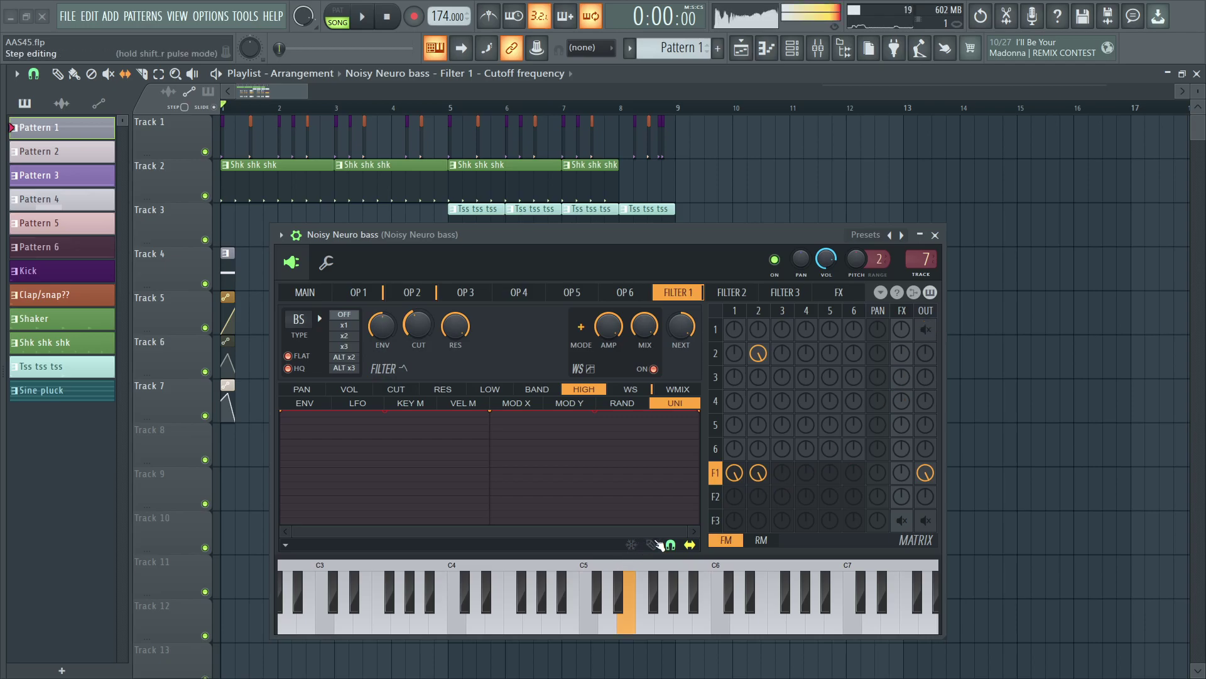
key(y)
key(i)
key(u)
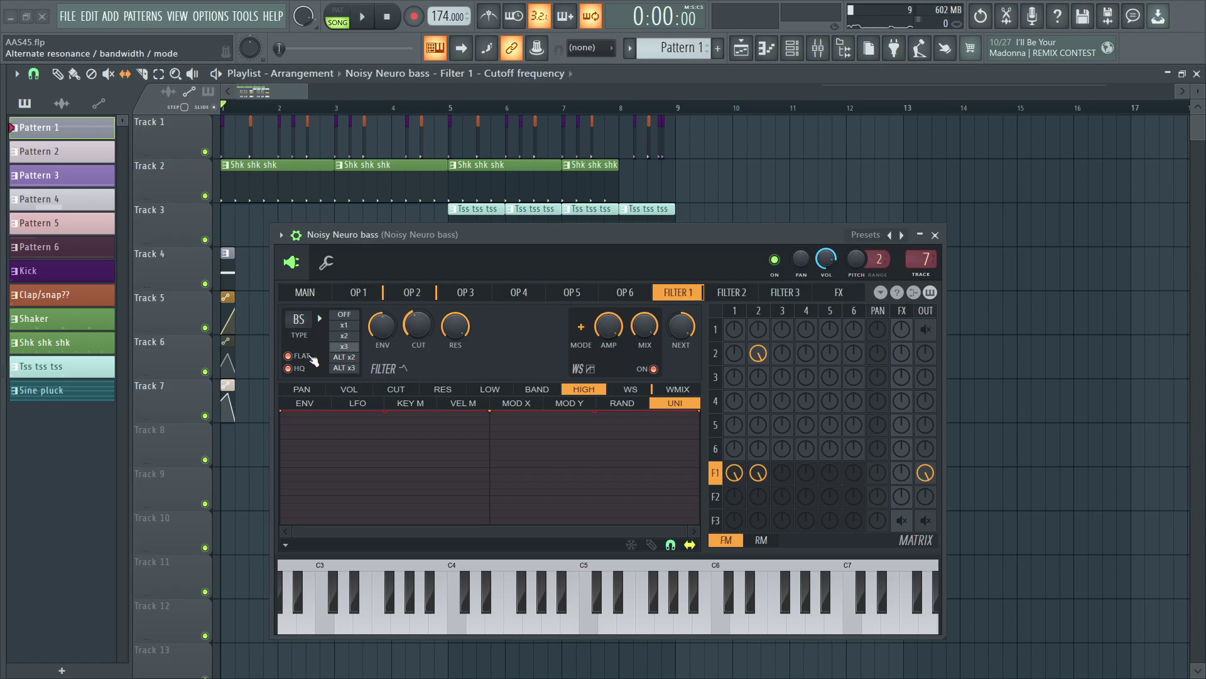
- Examine Filter 1's cutoff modulation, its available filter types and the options of its cutoff control
click(391, 390)
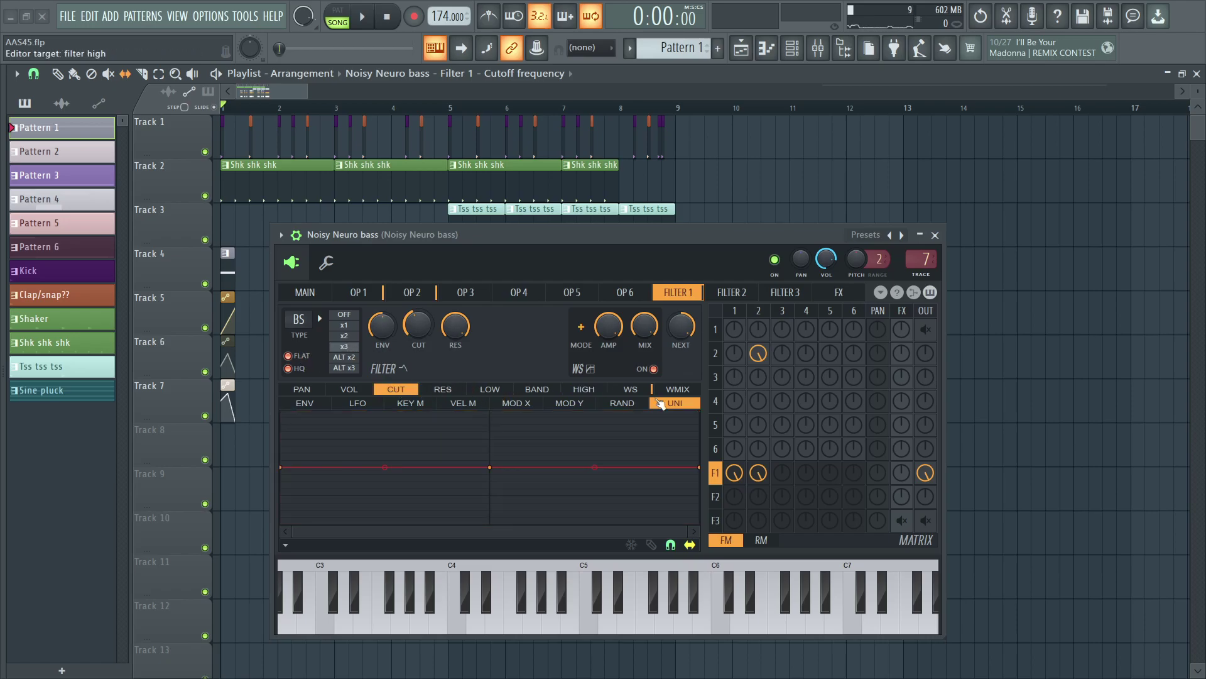
click(292, 333)
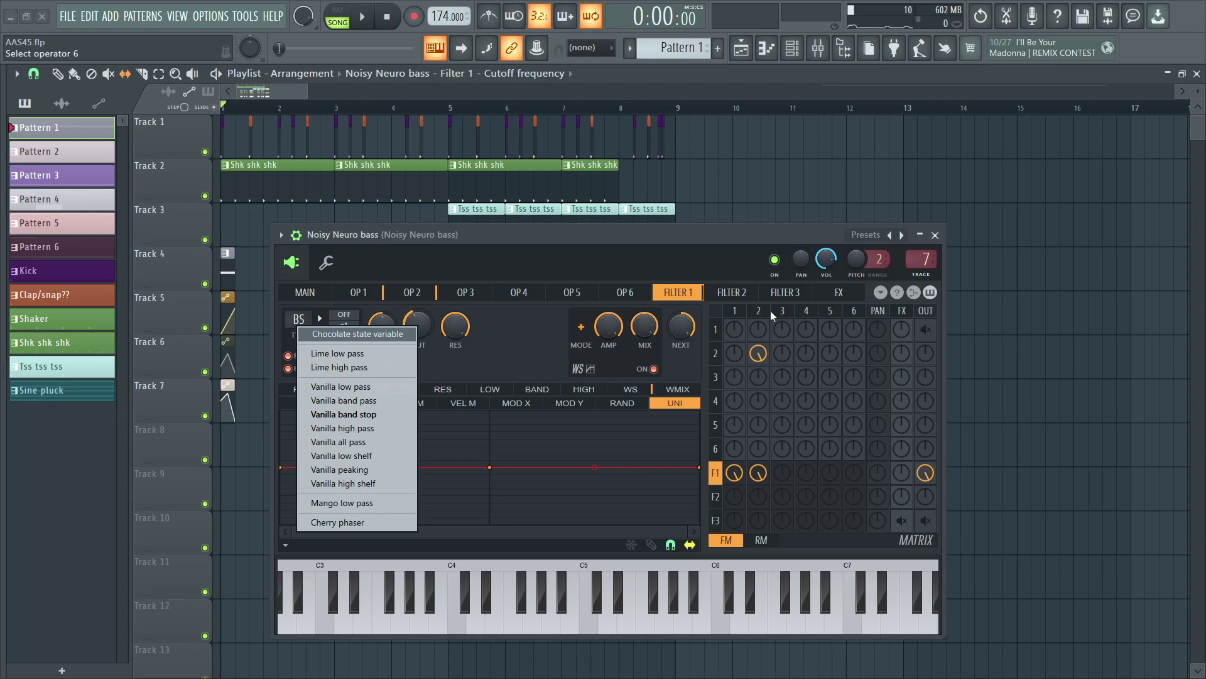
click(546, 344)
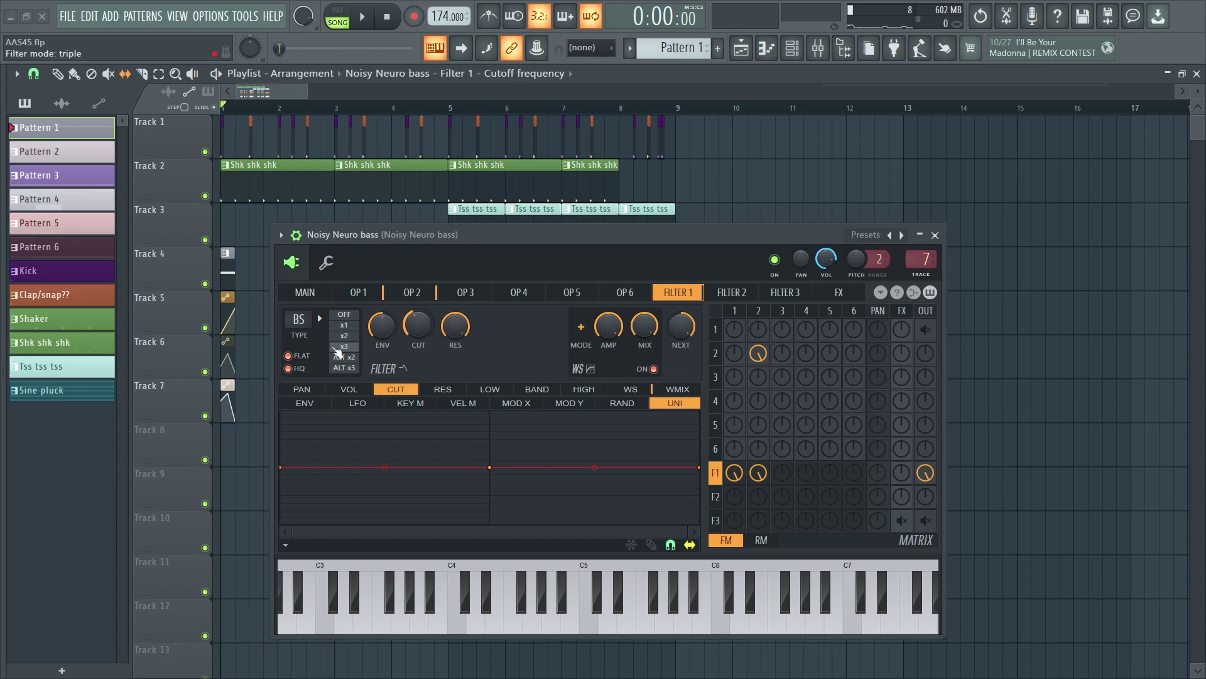
right_click(419, 327)
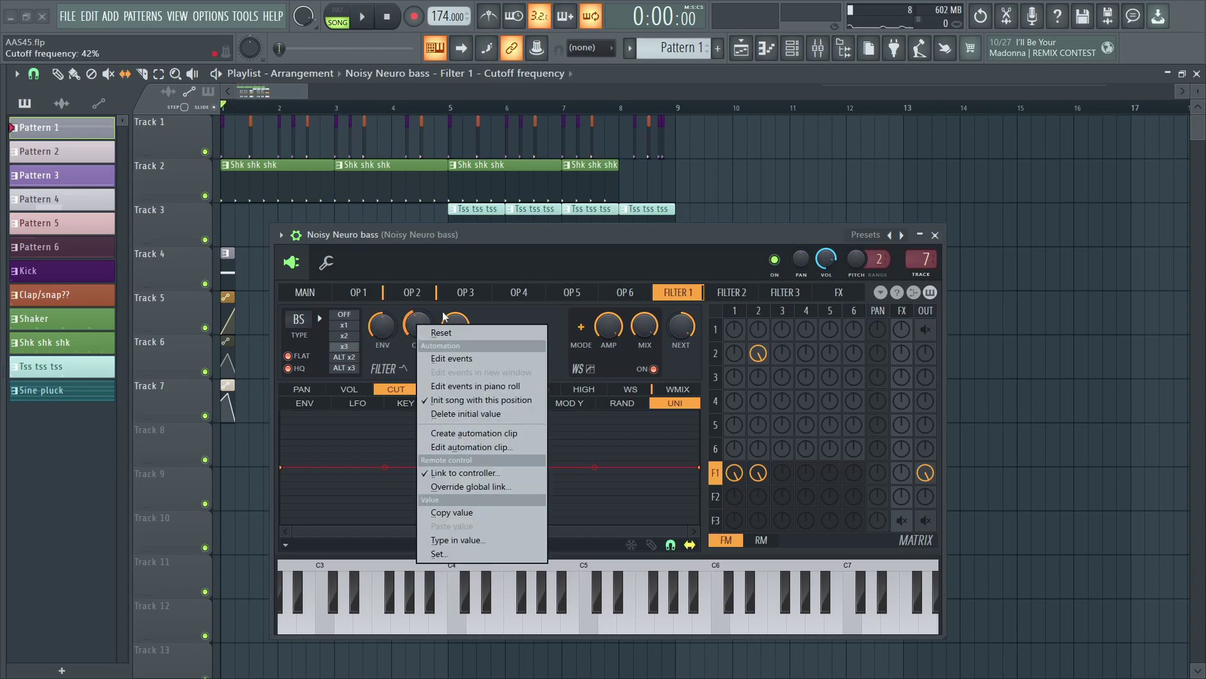
click(489, 316)
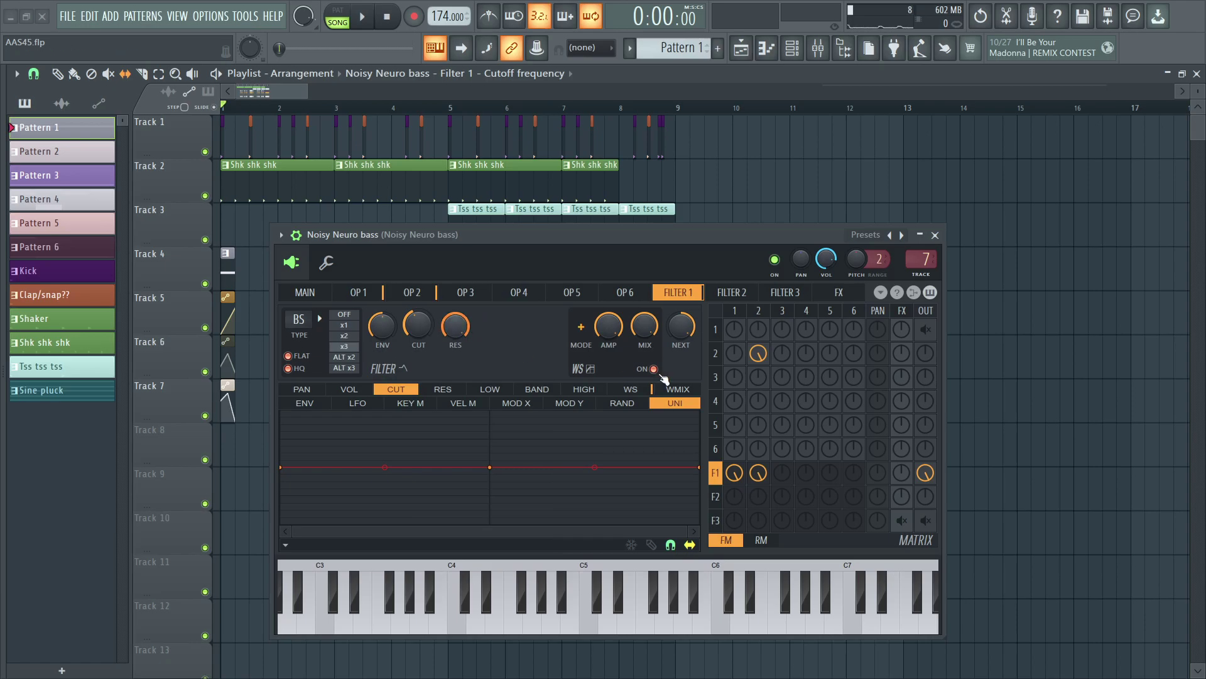
- Copy the state of Filter 1's waveshaper curve and load the Waveshaper - default preset into it
click(636, 389)
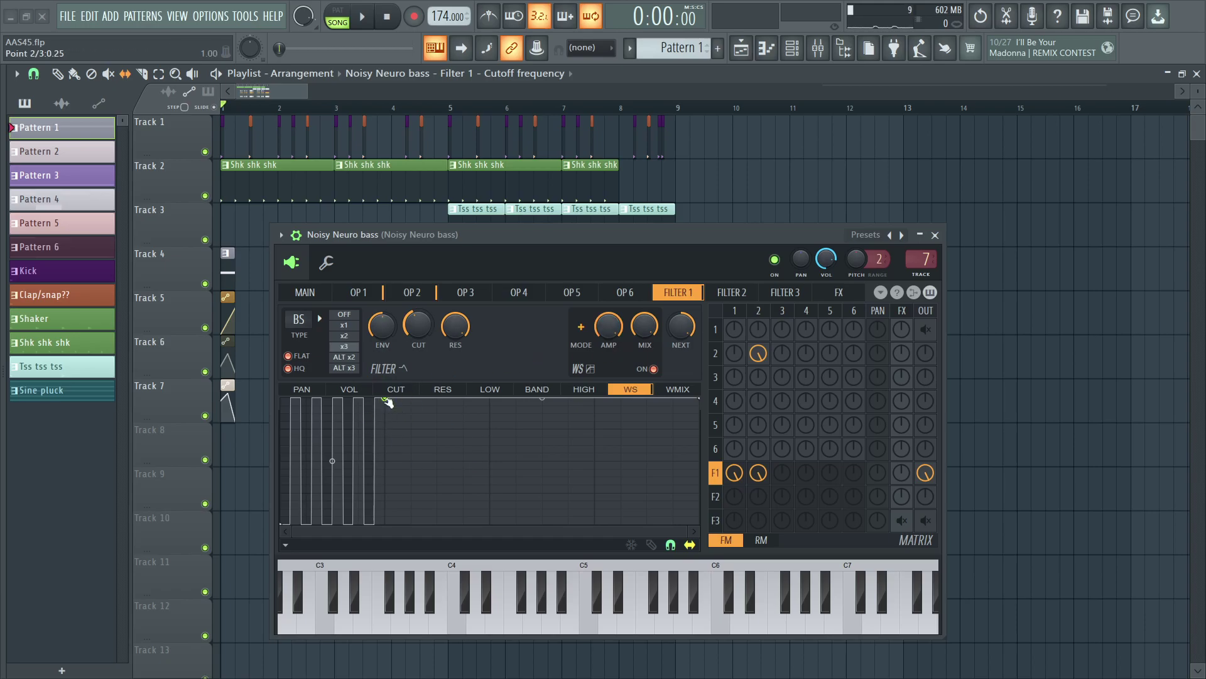
right_click(294, 412)
click(342, 507)
click(286, 544)
mouse_move(377, 428)
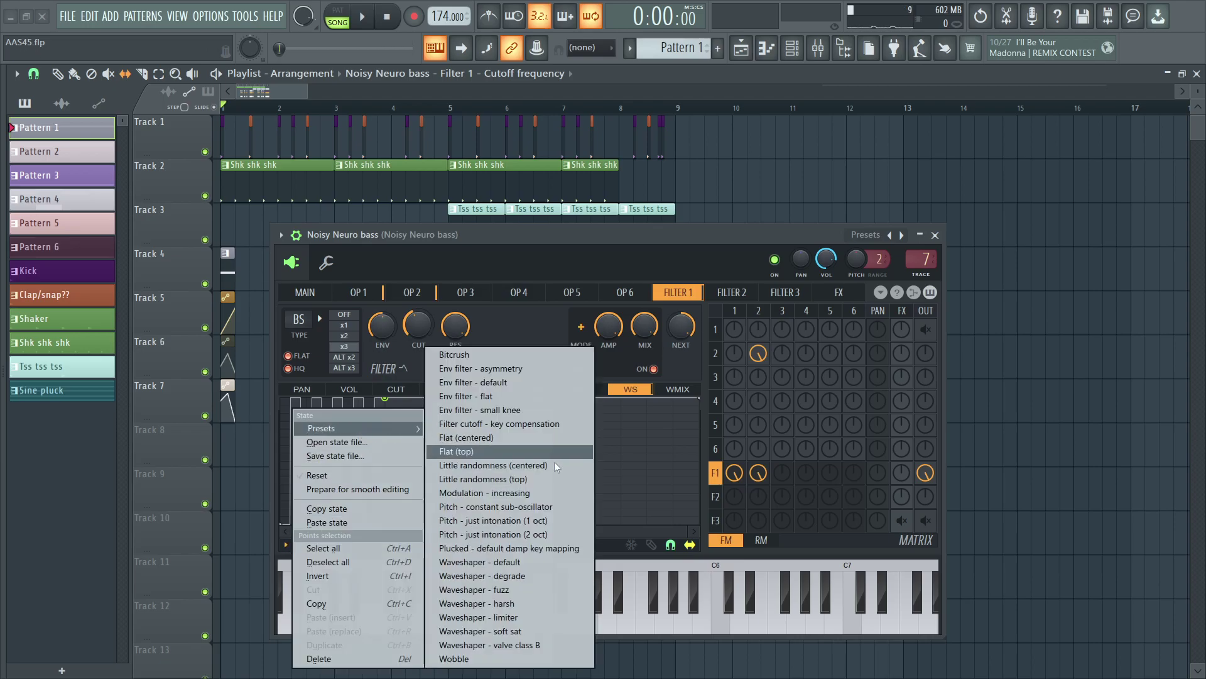
click(497, 557)
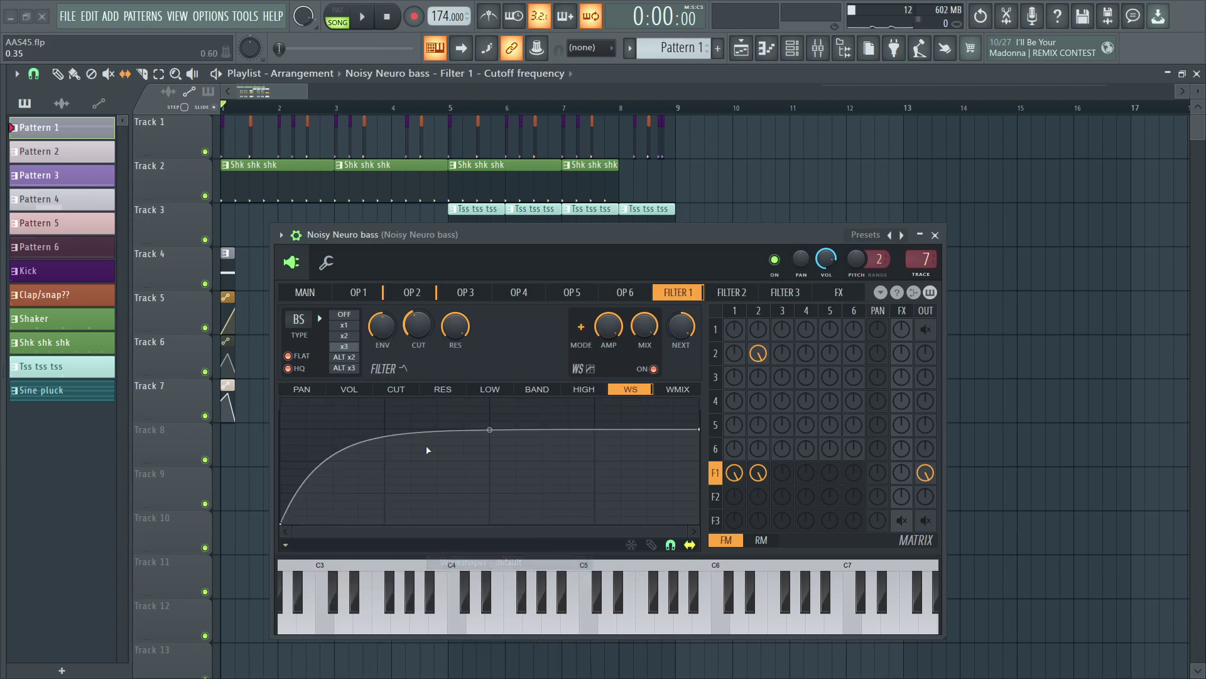
- Move the waveshaper curve's middle point to 0.25 at full level, and set it to Pulse mode with adjusted tension
drag(490, 429, 385, 400)
right_click(384, 399)
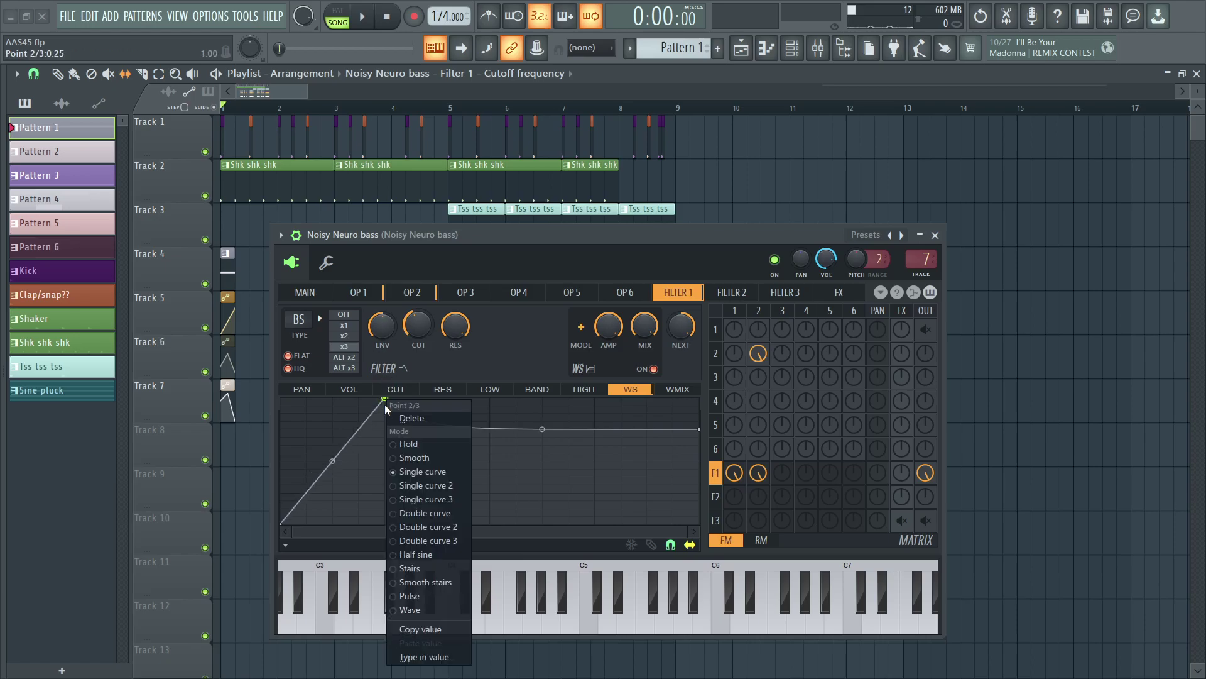
click(422, 597)
drag(333, 460, 333, 423)
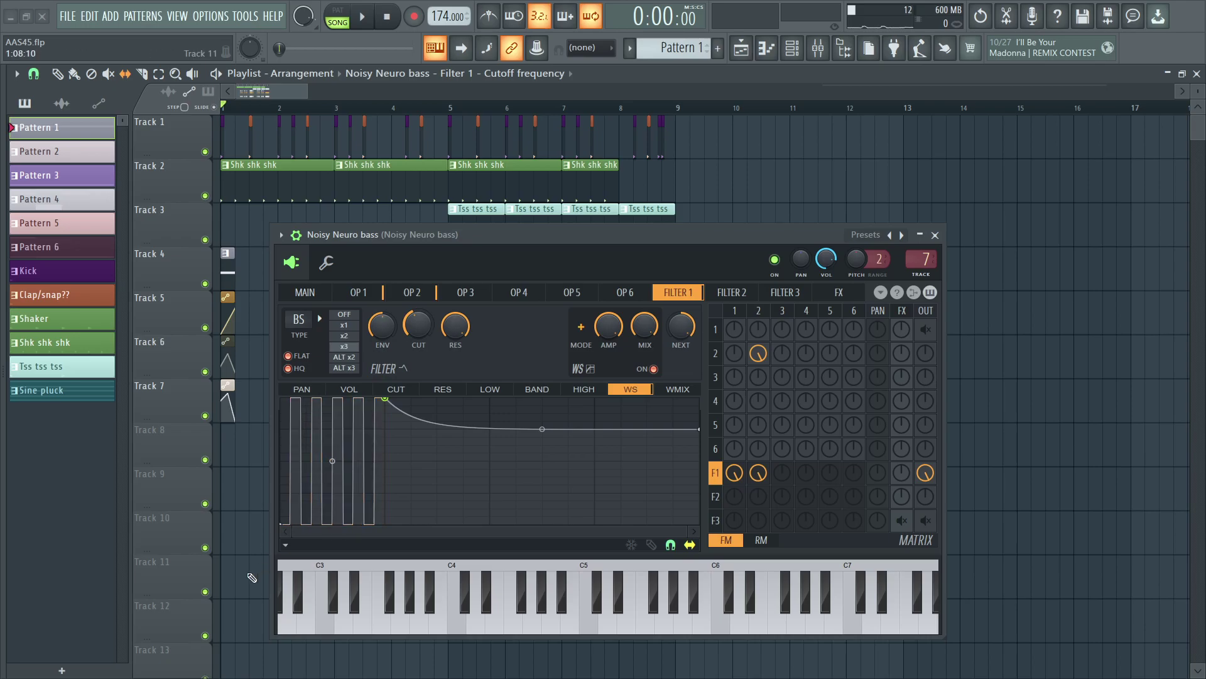
- Paste the copied state back into Filter 1's waveshaper curve
right_click(293, 465)
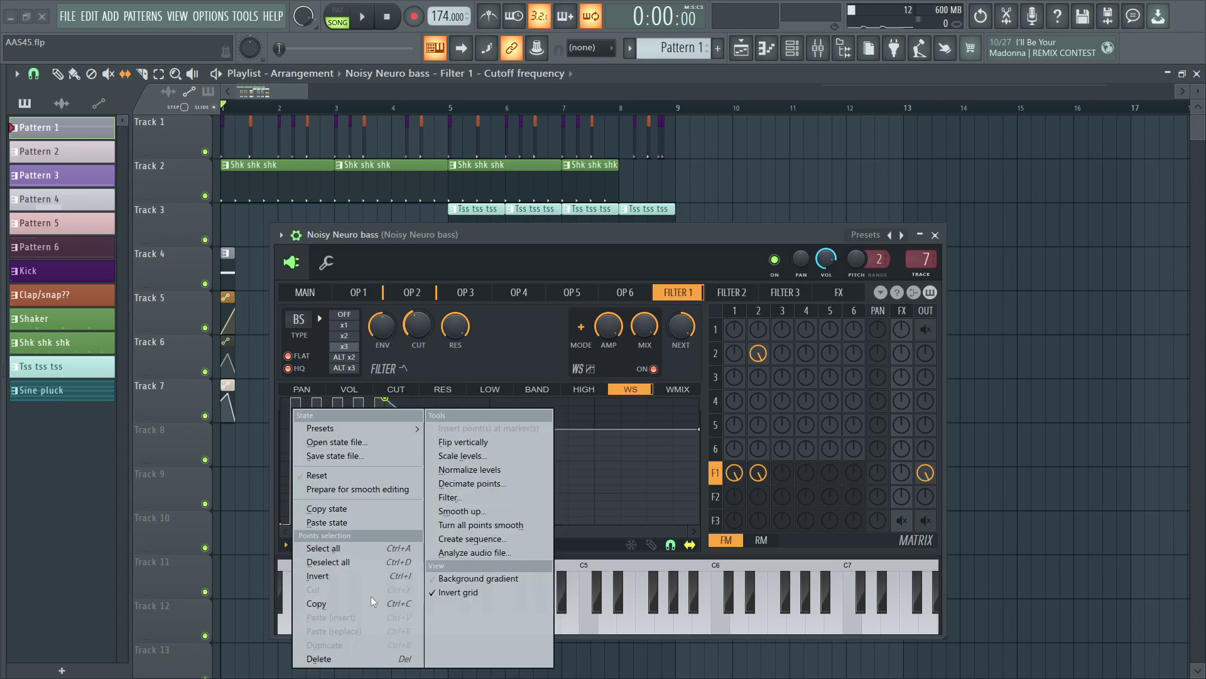
click(345, 522)
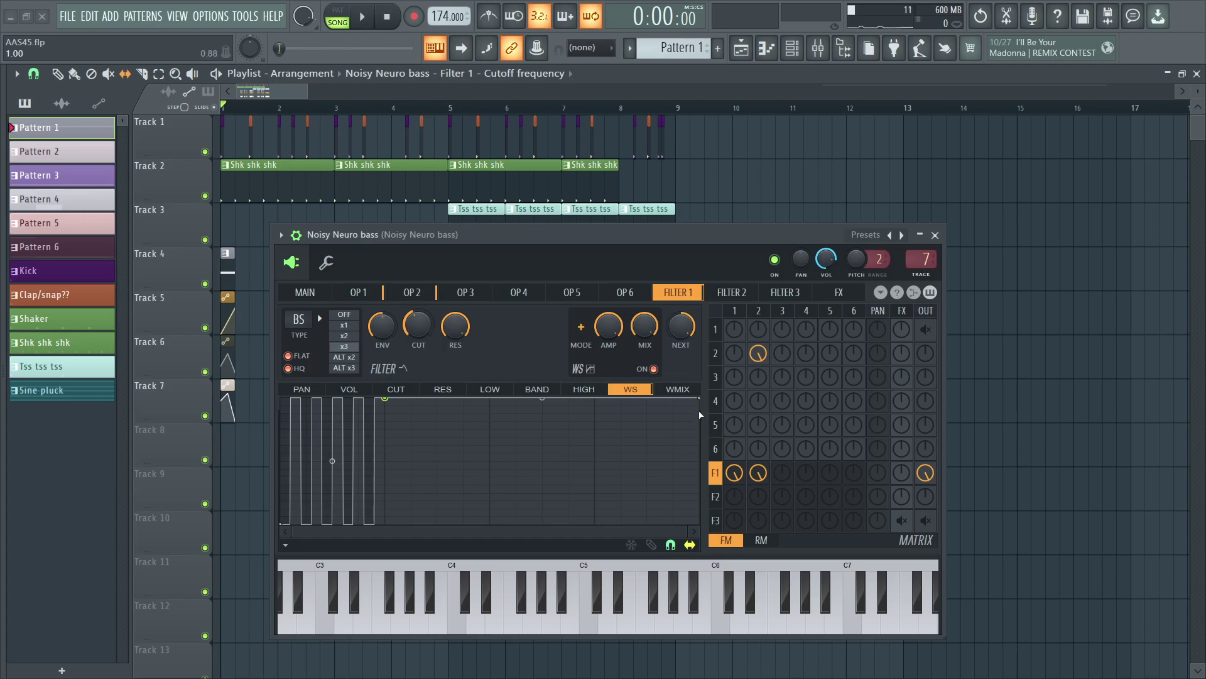
drag(698, 398, 695, 302)
- Remove Filter 1 from the output and restore filter 3's sends to the effects and the output
right_click(922, 477)
click(925, 520)
click(901, 521)
- Examine Filter 2's type, cutoff options and waveshaper curve
click(733, 293)
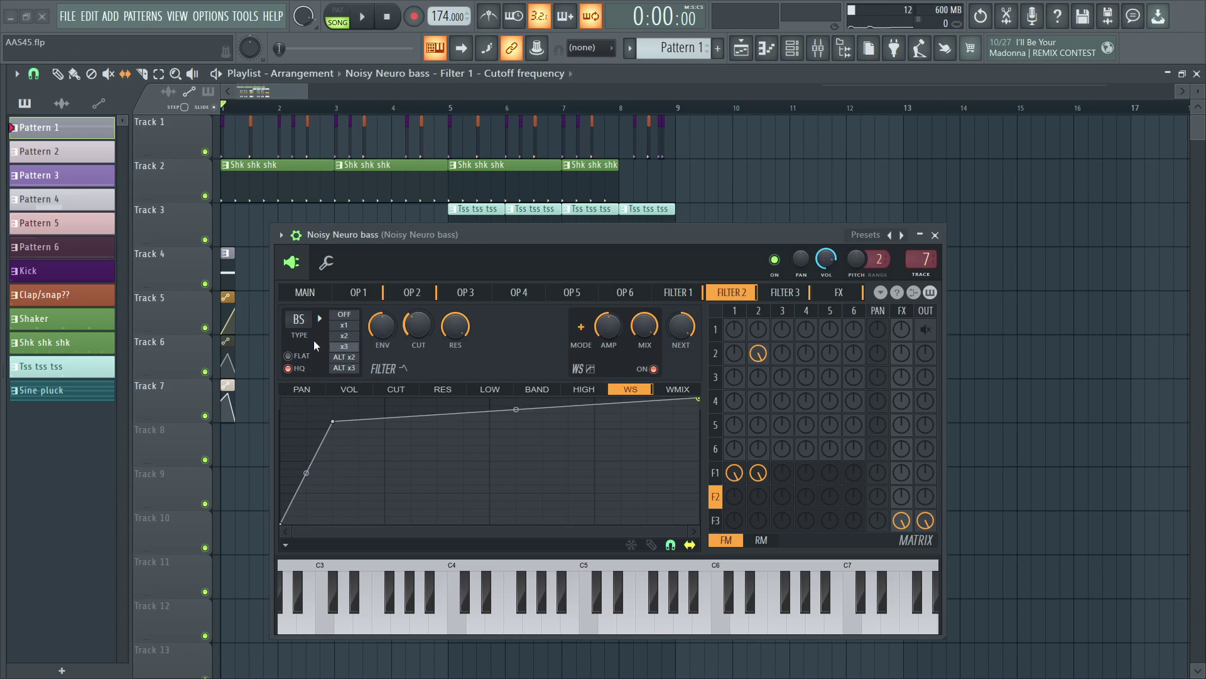
right_click(306, 324)
click(513, 363)
right_click(421, 330)
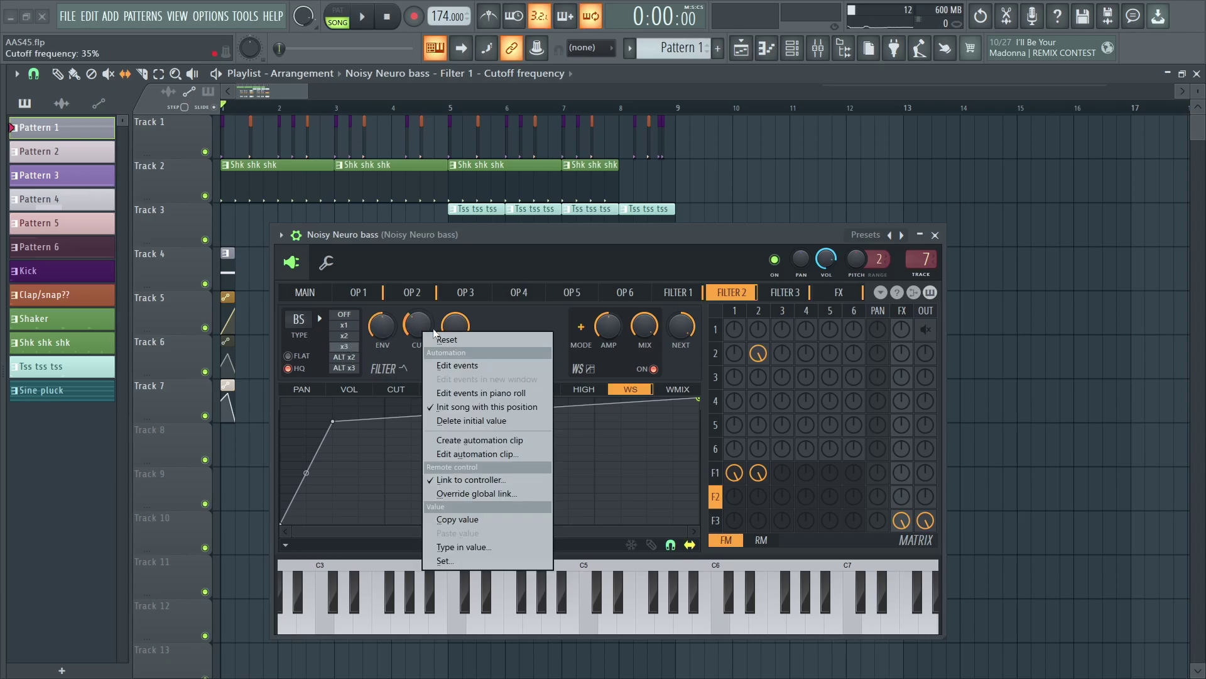
click(535, 296)
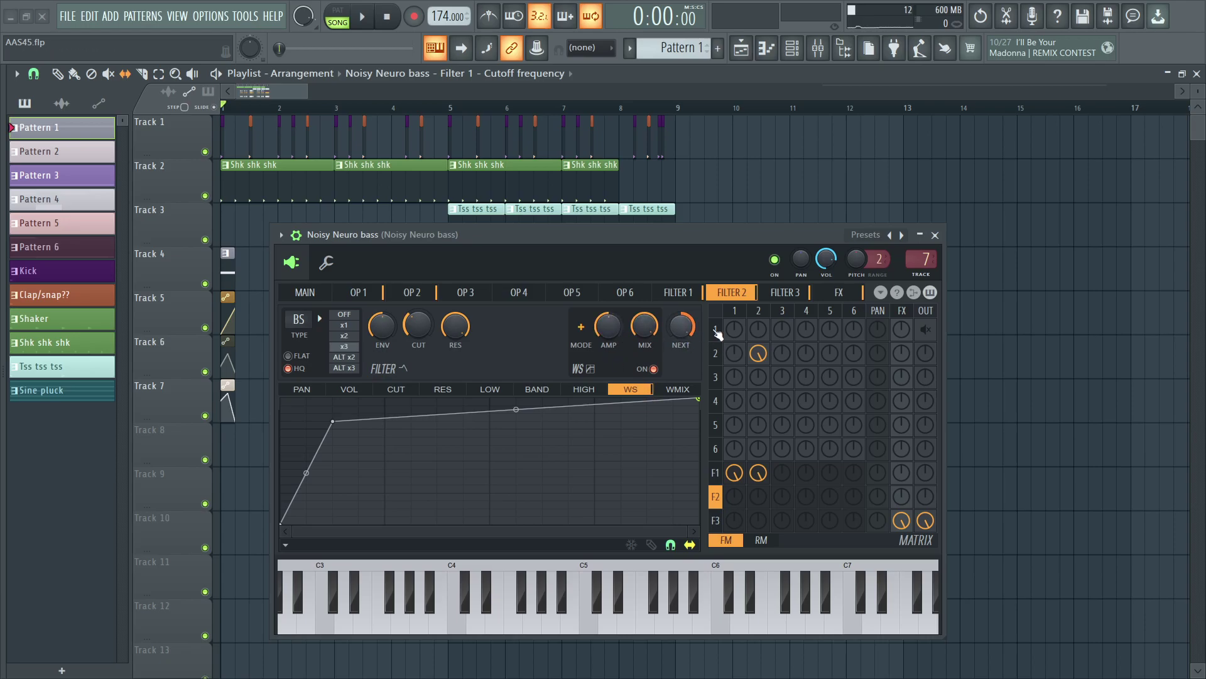
- Examine Filter 3's type and cutoff options, and show its cutoff modulation
click(787, 293)
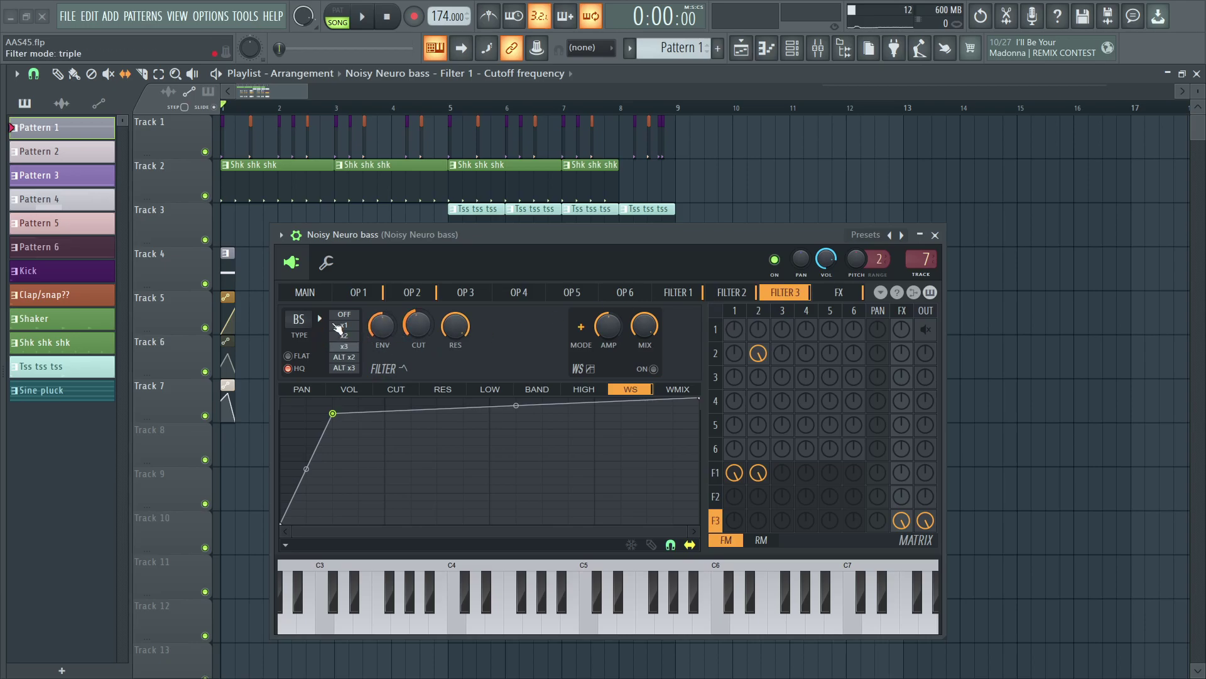
click(302, 320)
click(504, 375)
right_click(420, 323)
click(601, 376)
click(398, 392)
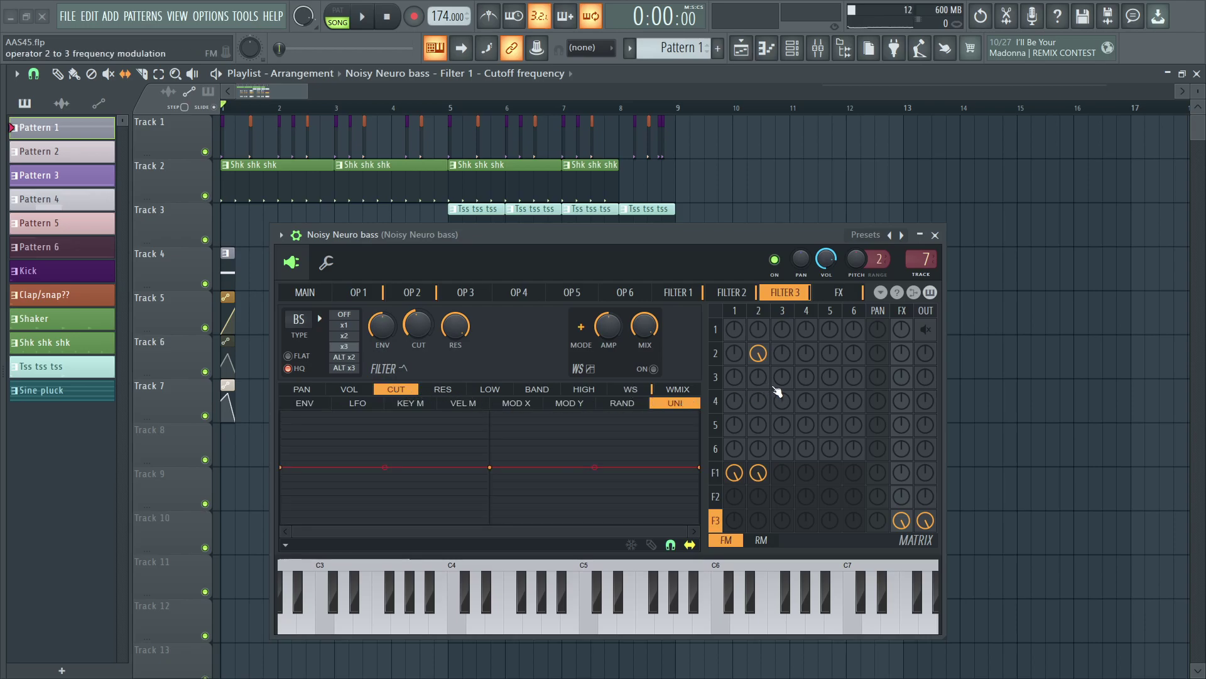
- Review the synth's effects settings and switch its main EQ to OFF
click(839, 293)
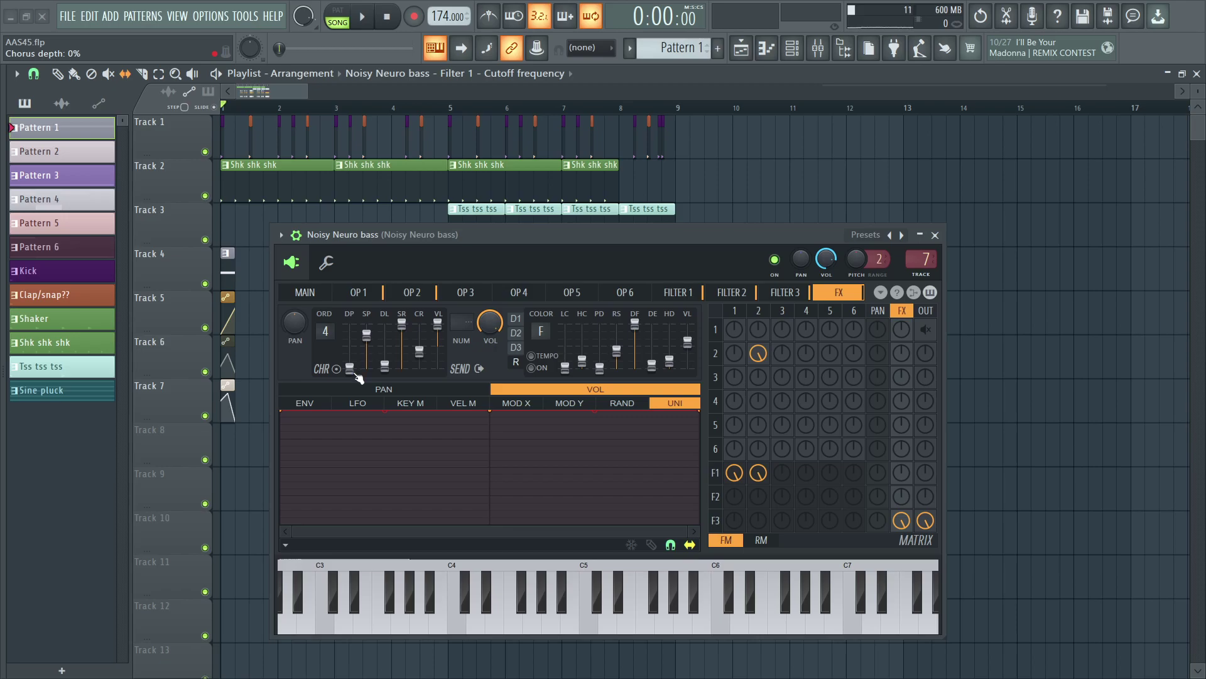
click(317, 293)
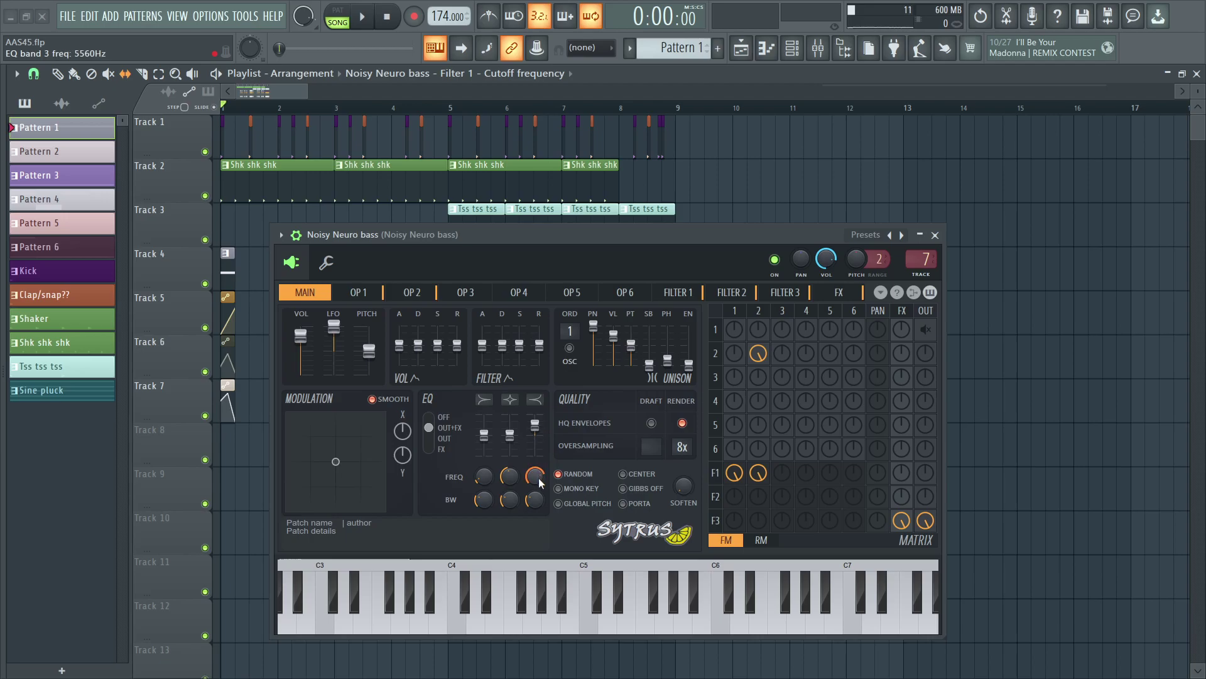
click(468, 420)
- Select about the first three quarters of bar 1 in the playlist, and mute Track 1 and Track 2
scroll(263, 100, up, 3)
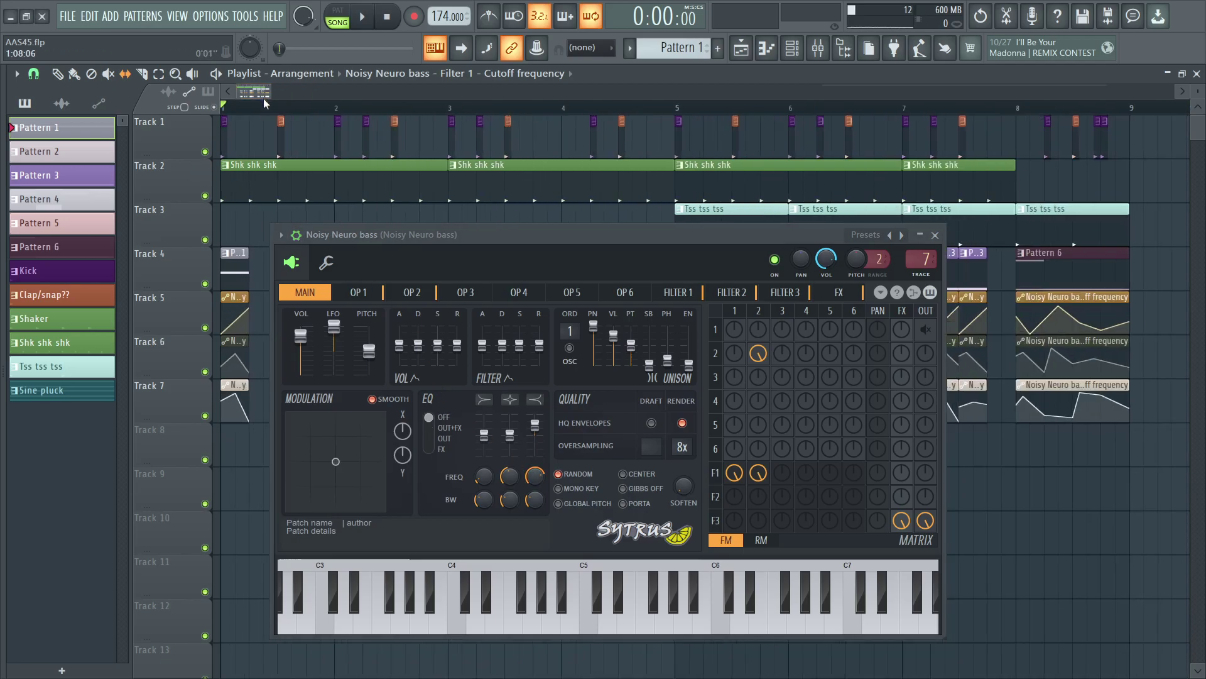
drag(249, 108, 320, 116)
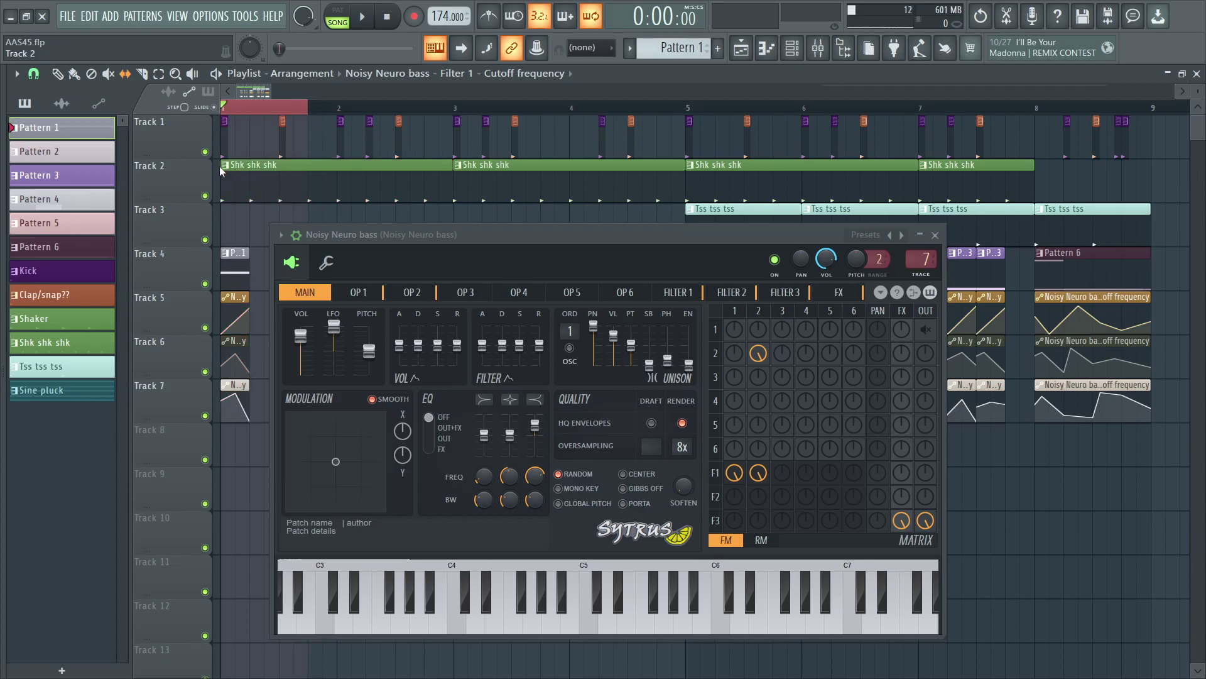
click(205, 151)
click(205, 196)
- Play the selected section repeatedly to audition the bass without the muted tracks
key(space)
key(space)
key(space)
key(space)
click(456, 428)
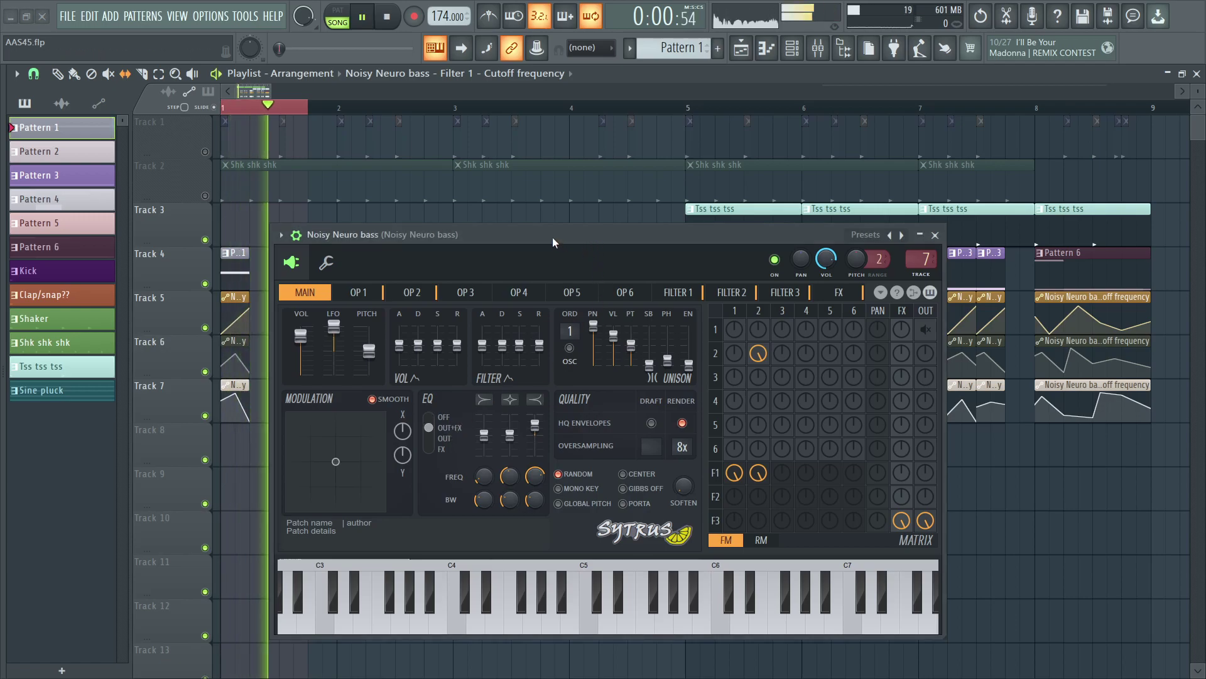
- Try boosting the main EQ's band 2 and sweeping its frequency up to about 2039 Hz and back down during playback
key(space)
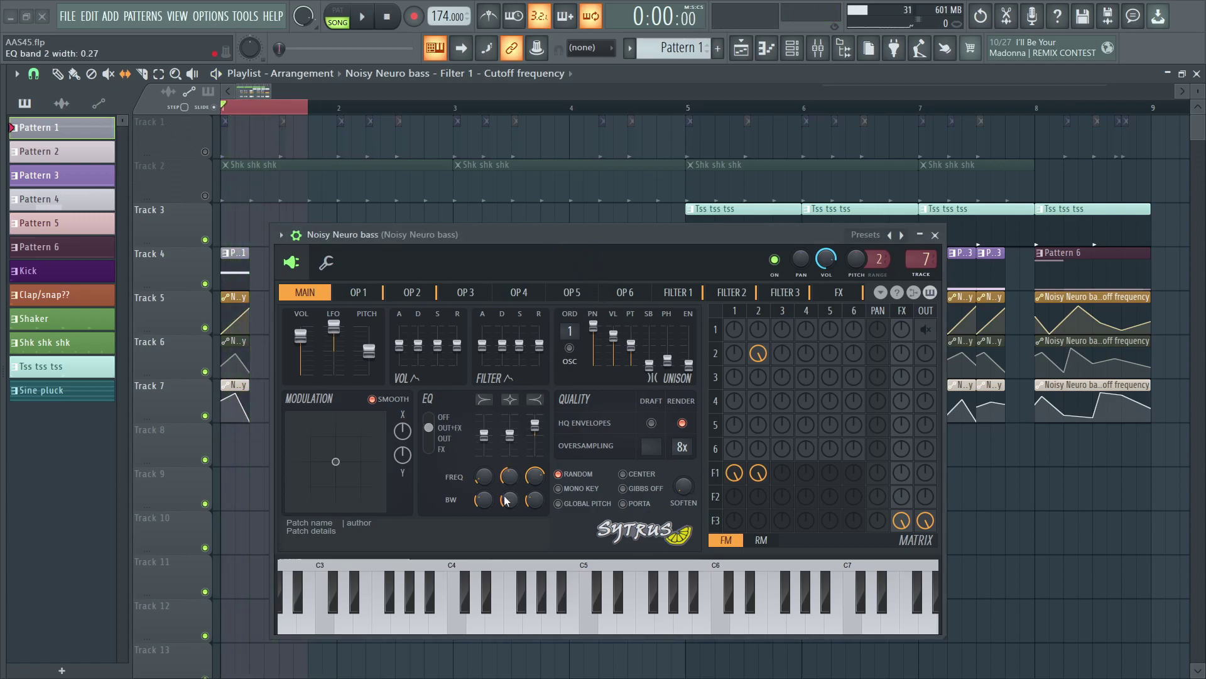
drag(518, 445, 517, 431)
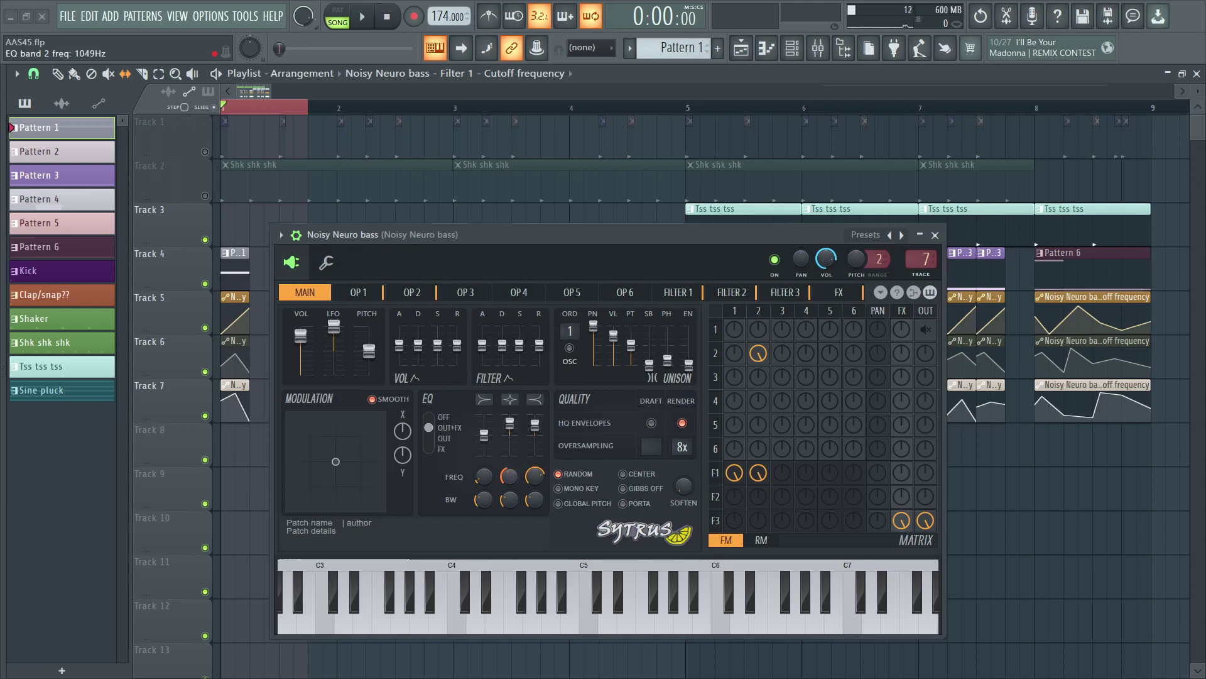
drag(514, 475, 513, 458)
key(space)
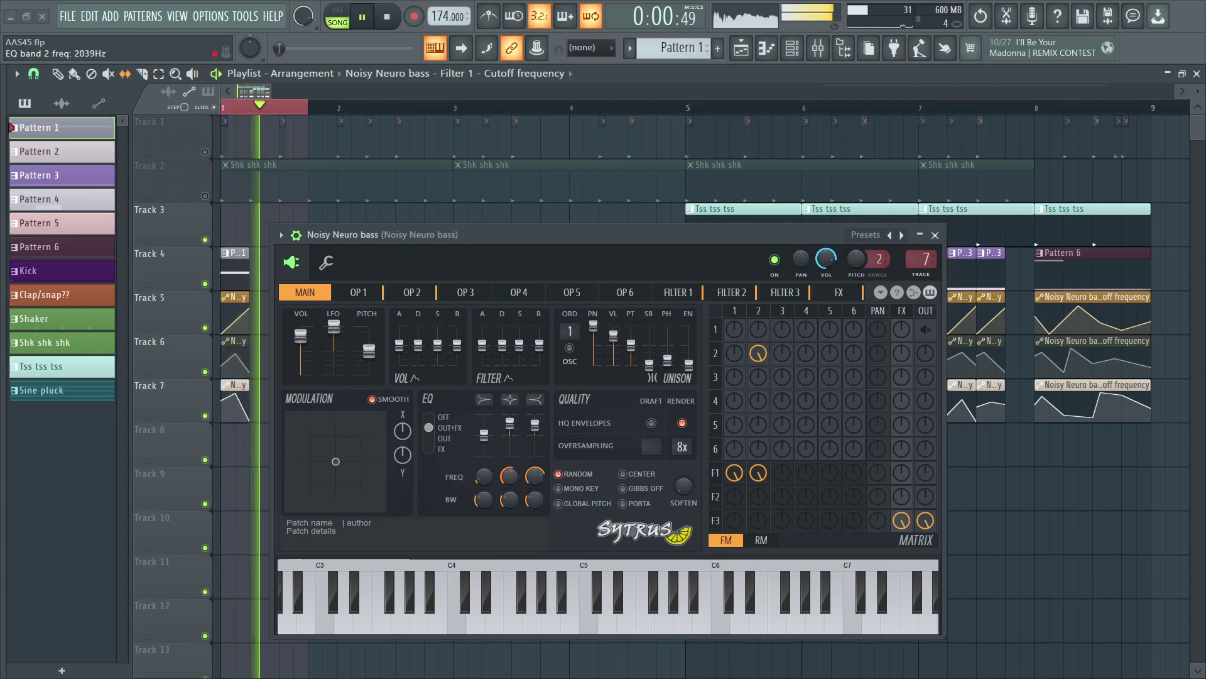
drag(508, 481, 509, 505)
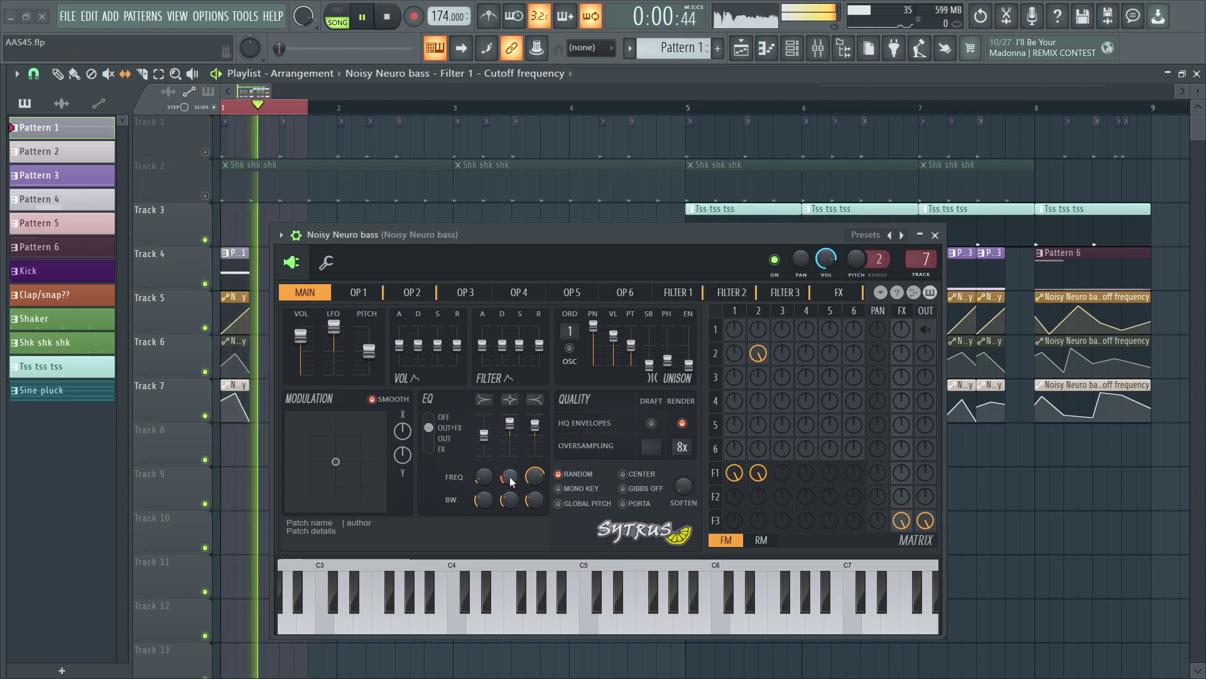
key(space)
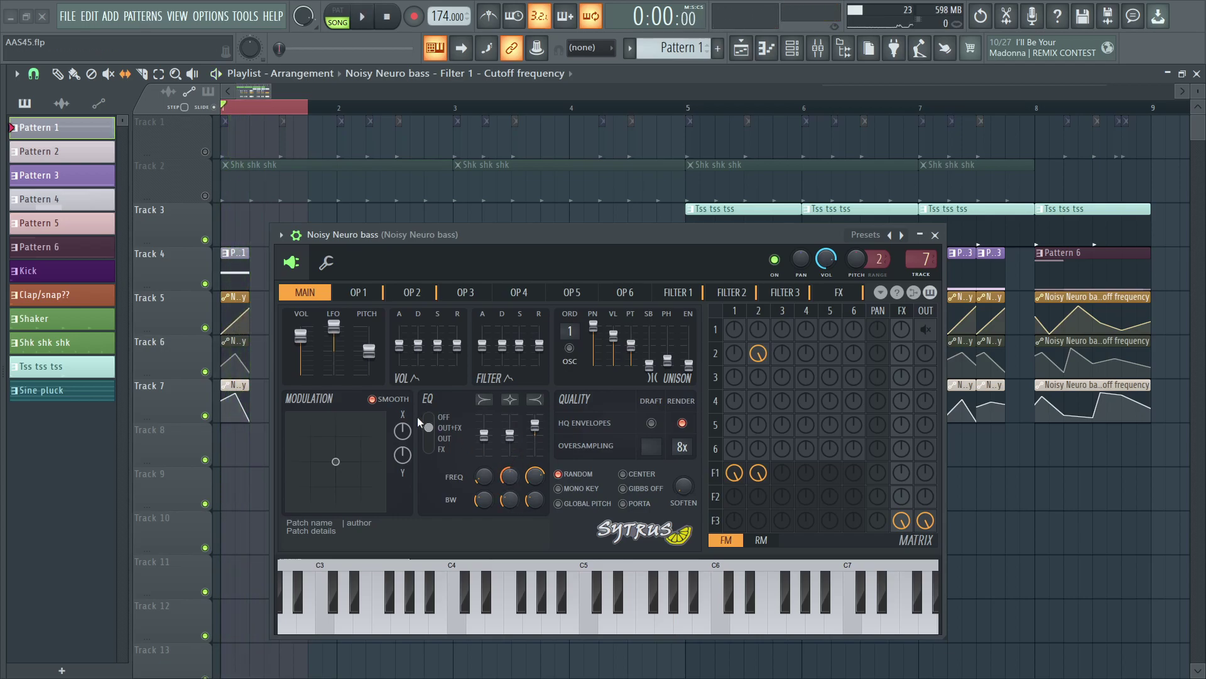
- Open Operator 2, display more of its harmonics, and raise its Tension to square off the sine wave
click(405, 294)
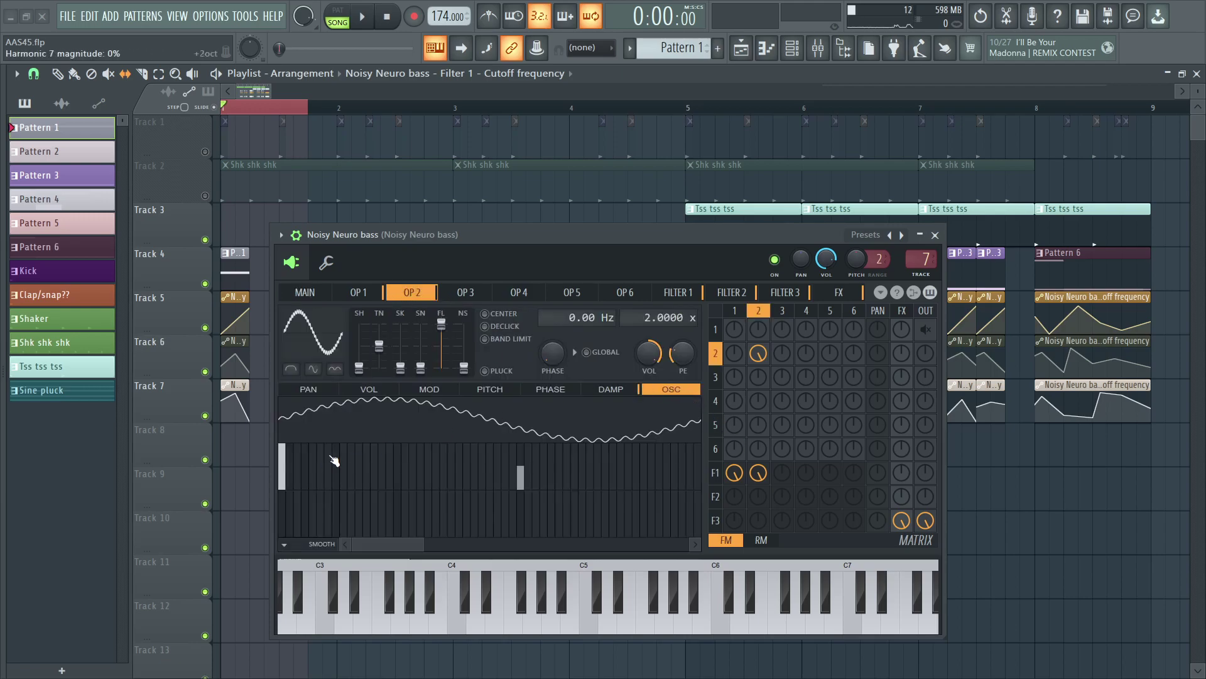
drag(422, 544, 545, 545)
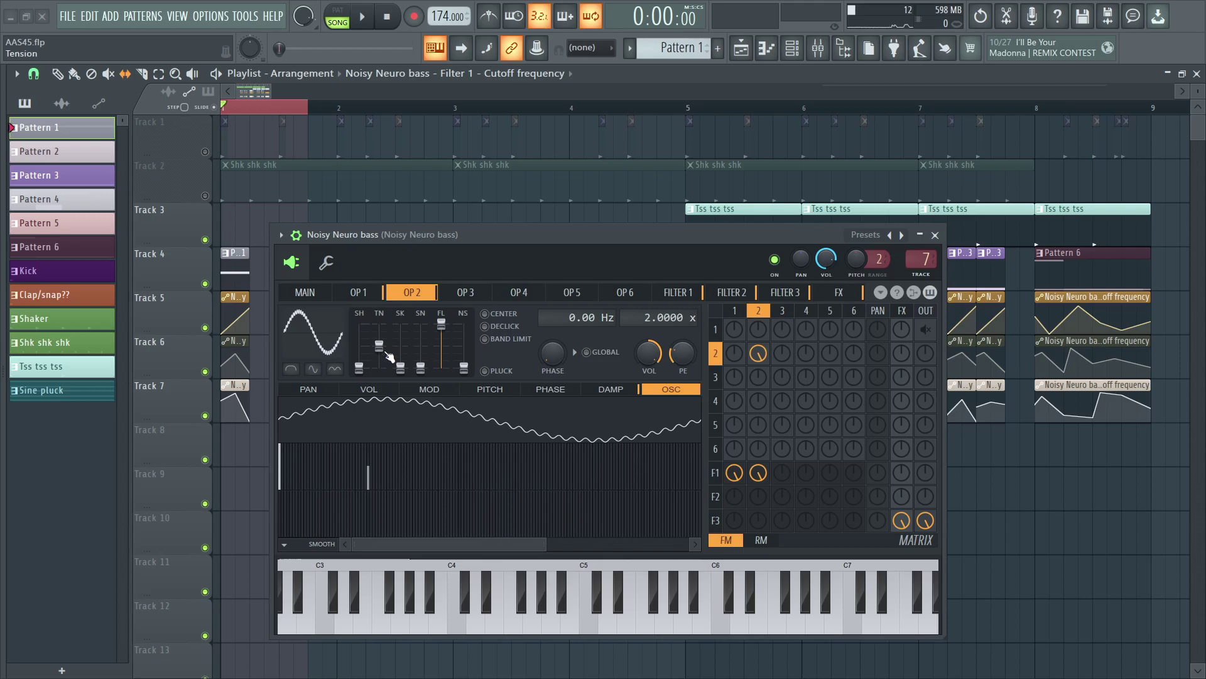
drag(388, 361, 378, 337)
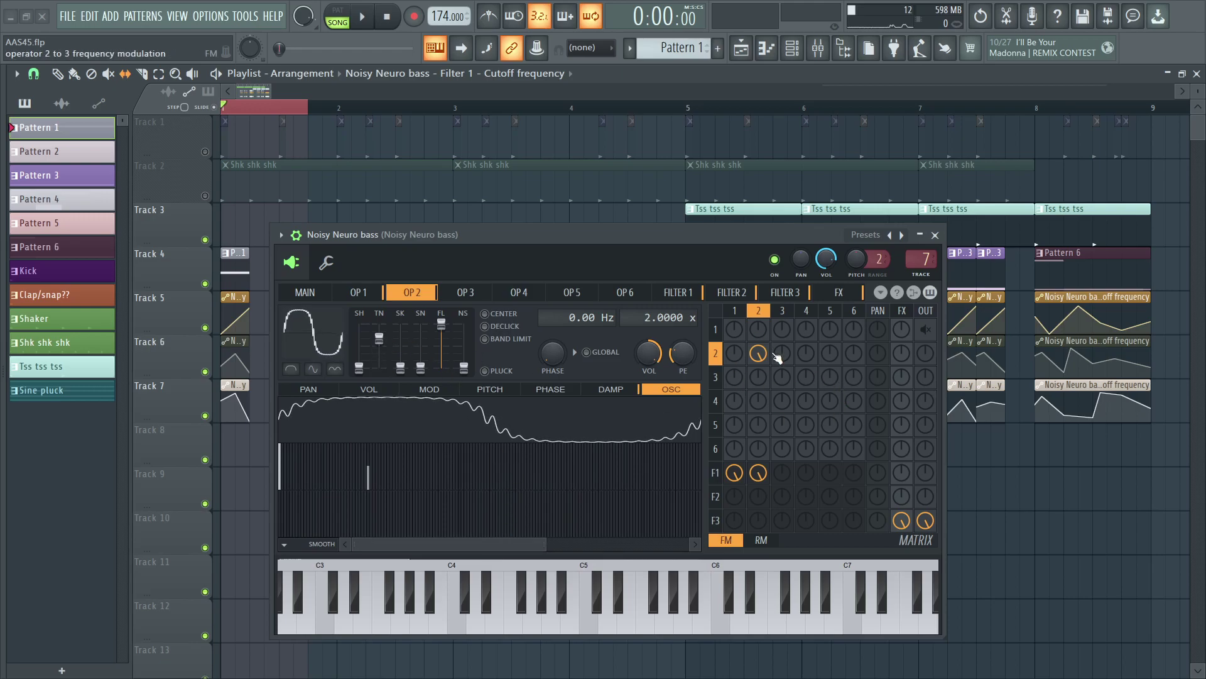
- Disconnect Filter 3 from FX and the output in the matrix, and route Operator 2 directly to the output
right_click(925, 521)
right_click(902, 521)
drag(924, 355, 925, 305)
- Reset Operator 2's Tension, hold a test note, and raise the Tension slightly with the Sine shaper at about 45%
drag(379, 338, 378, 345)
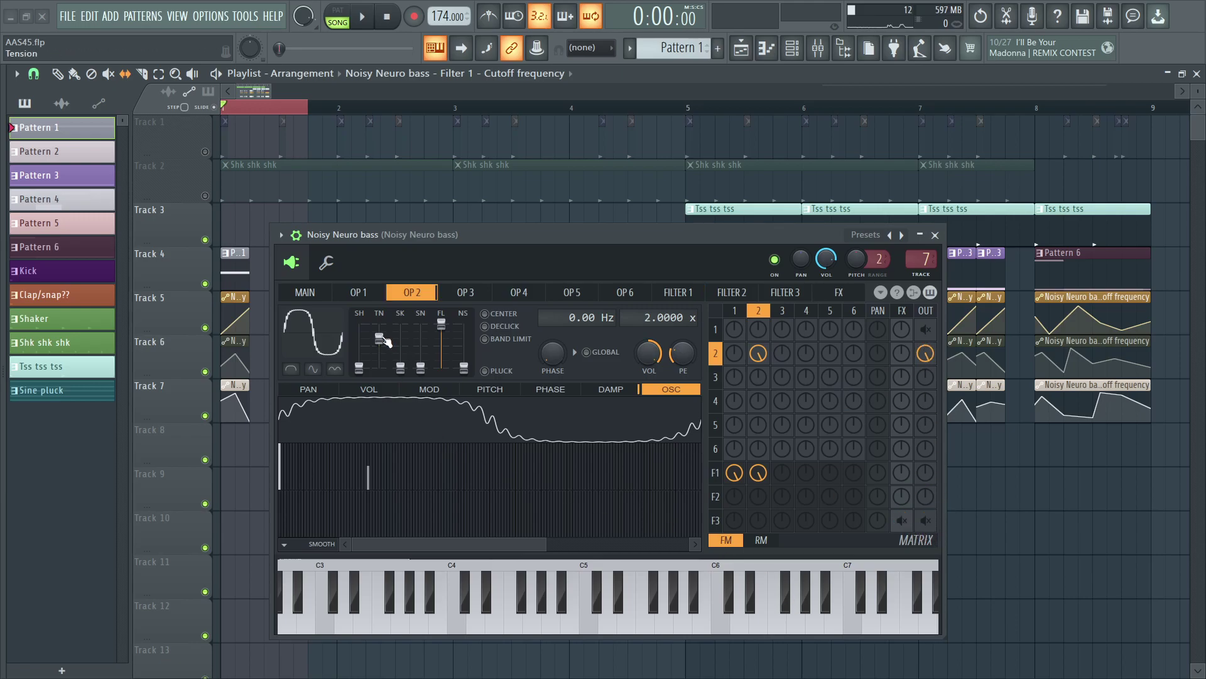
key(e)
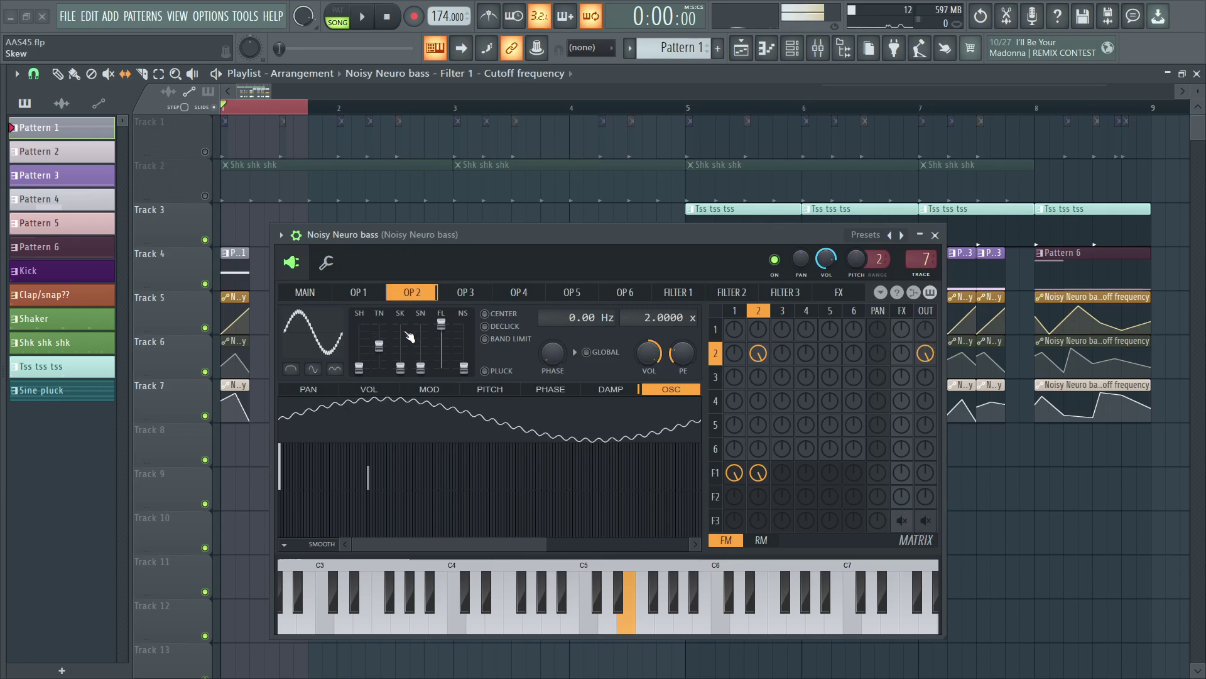
drag(379, 345, 420, 347)
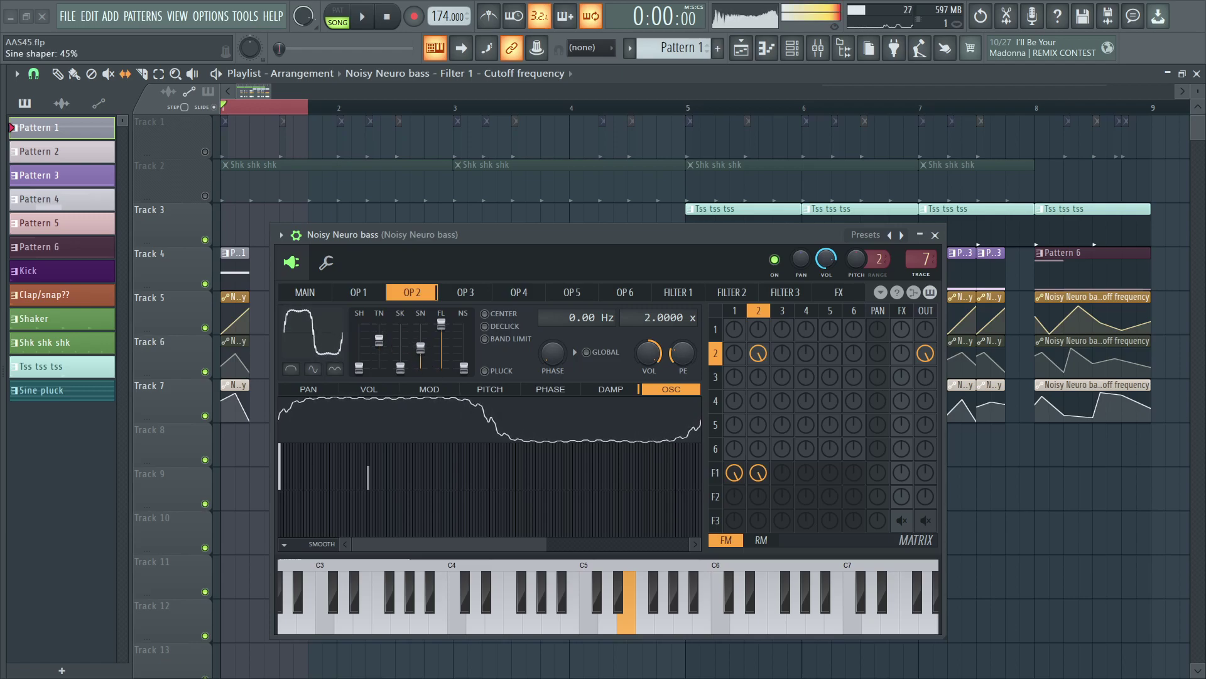
- Remove Operator 2's direct output and restore Filter 3's sends to FX and the output
right_click(926, 360)
right_click(922, 521)
right_click(902, 521)
- Play the selected section twice to audition the bass with Operator 2's waveshaping
key(space)
key(space)
key(space)
key(space)
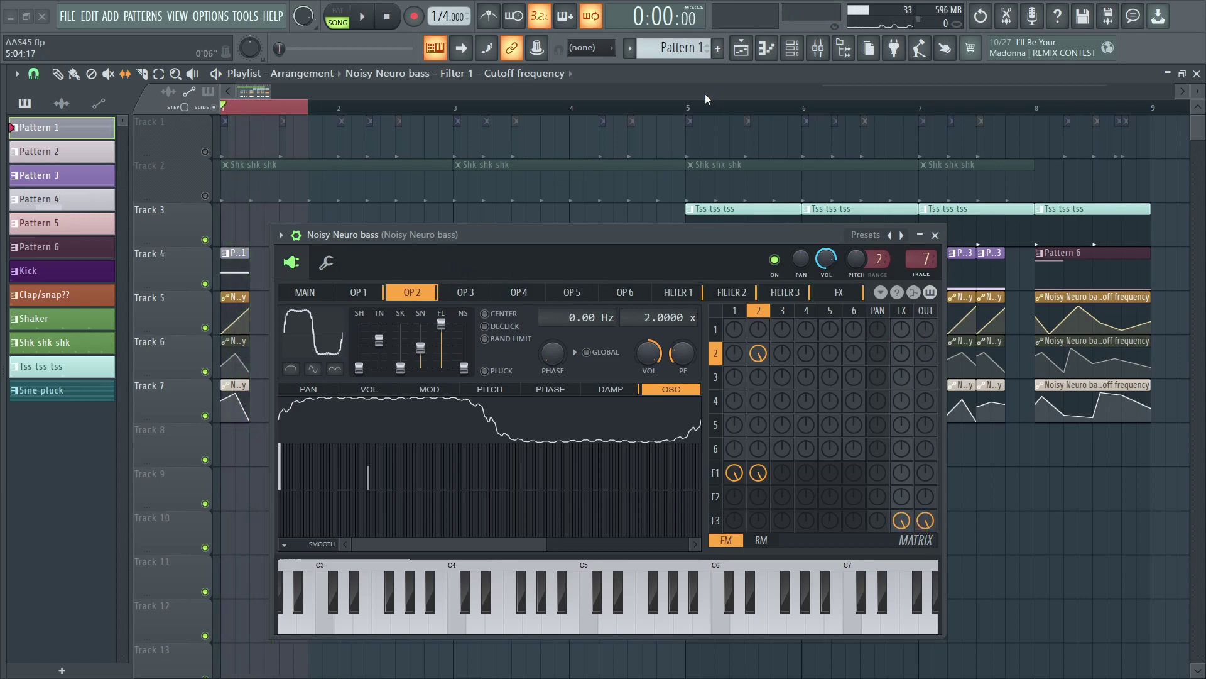
- Clear the playlist's time selection and leave Track 1, Track 2 and Track 3 muted
click(244, 146)
click(205, 151)
click(205, 196)
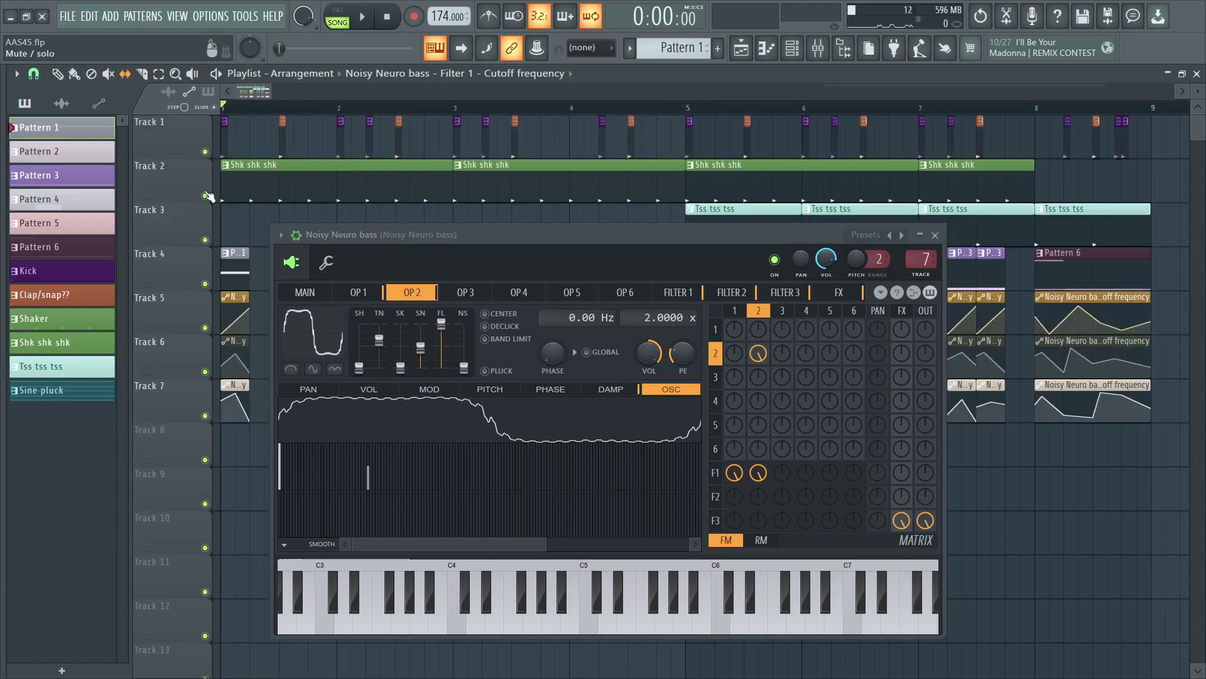
click(205, 151)
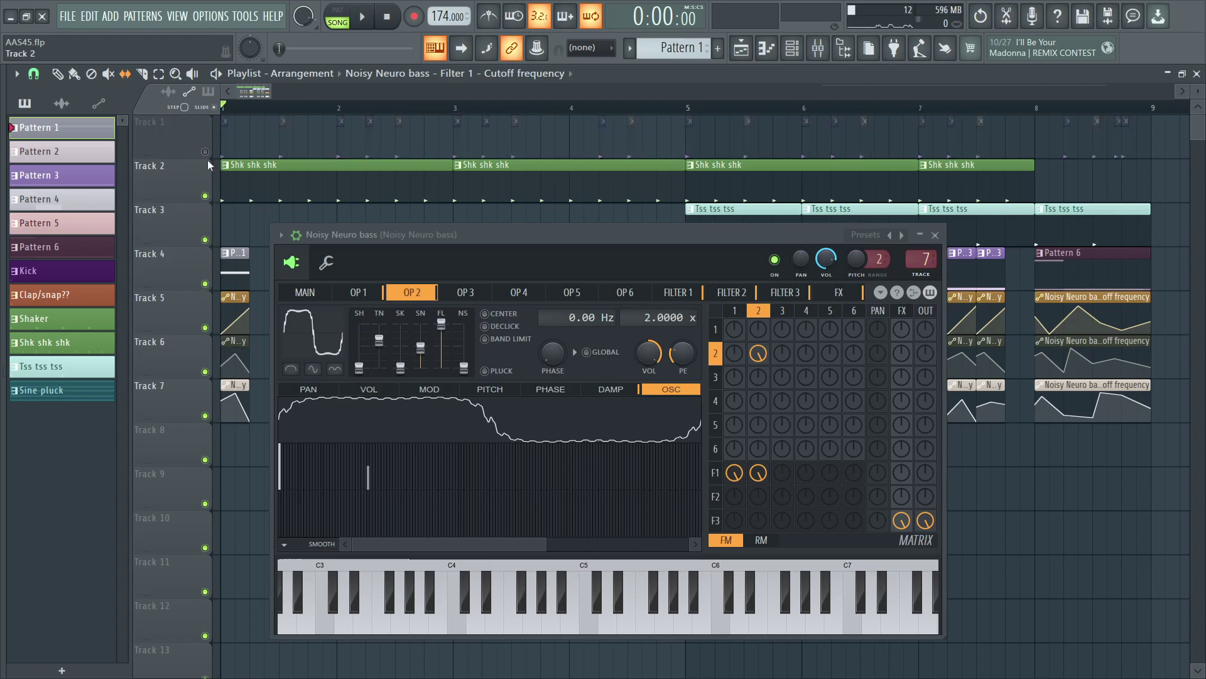
click(205, 195)
click(204, 240)
- Play the arrangement from the start to hear the waveshaped bass without the drum tracks
key(space)
drag(524, 241, 497, 238)
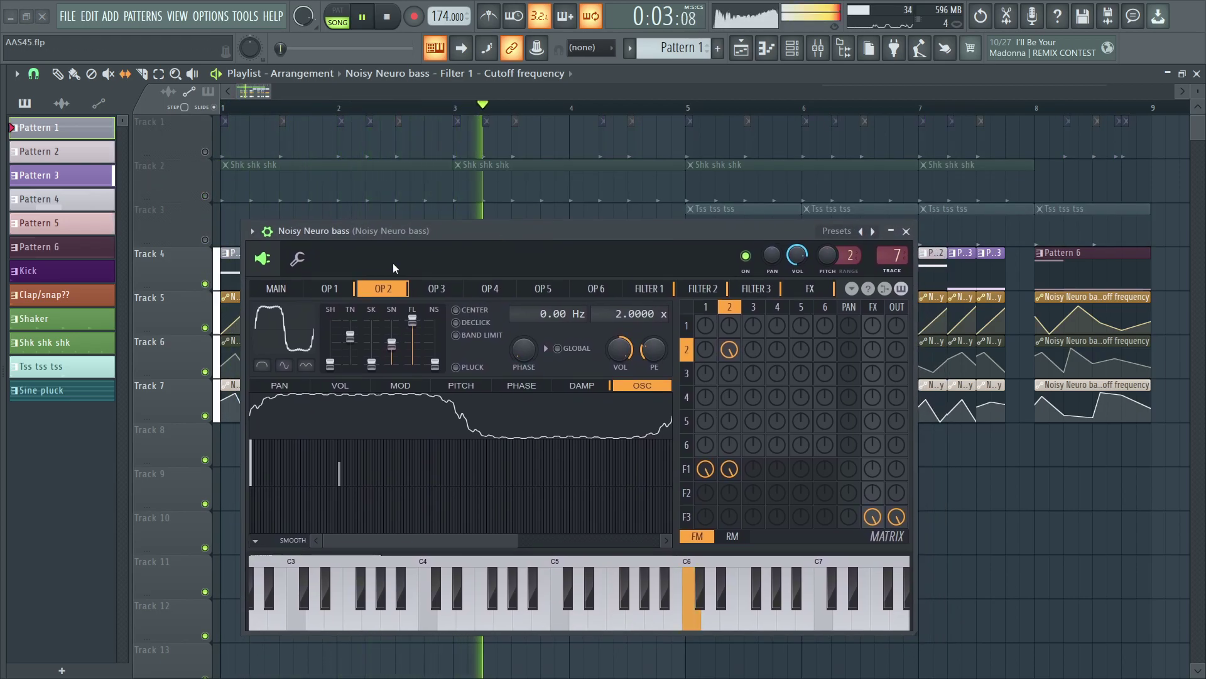
key(space)
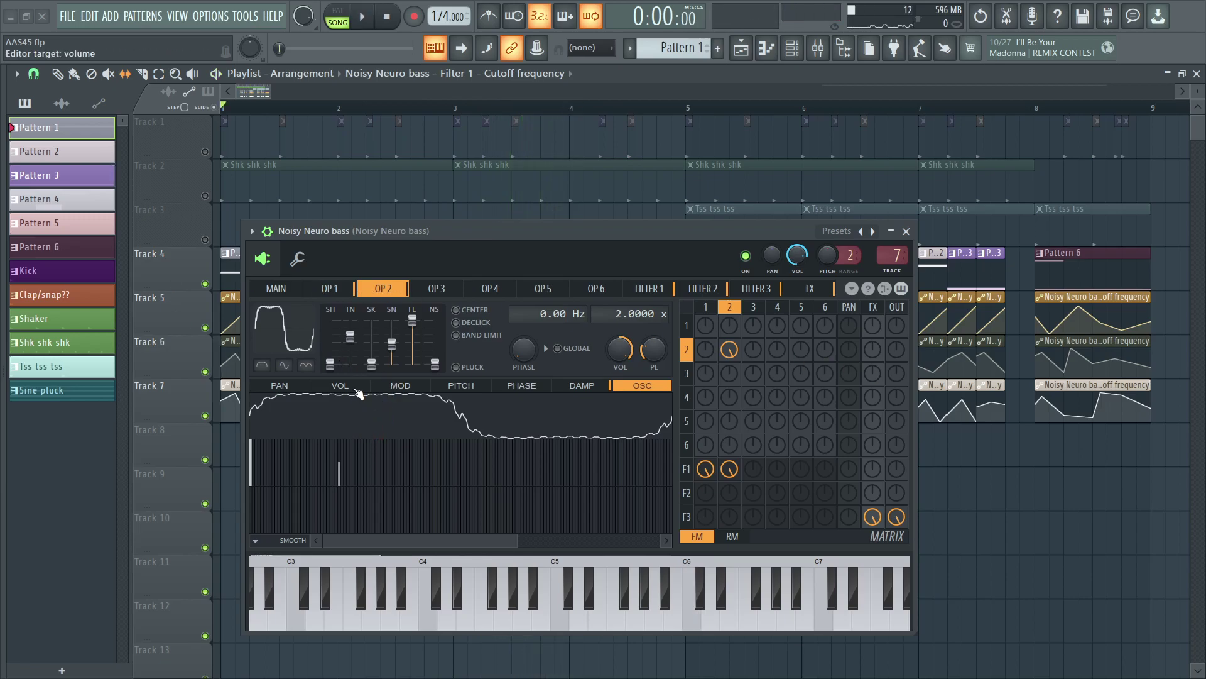
- Reset Operator 2's Tension and Sine shaper, and play the arrangement to compare the unshaped bass
drag(353, 344, 404, 362)
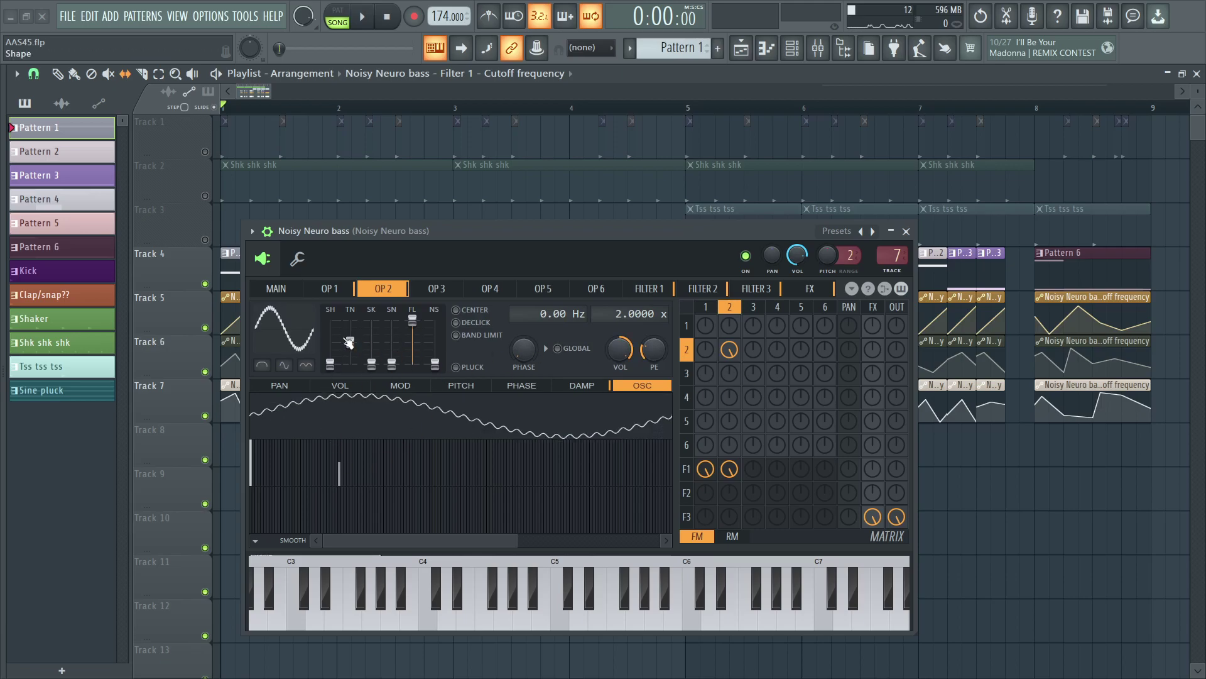
key(space)
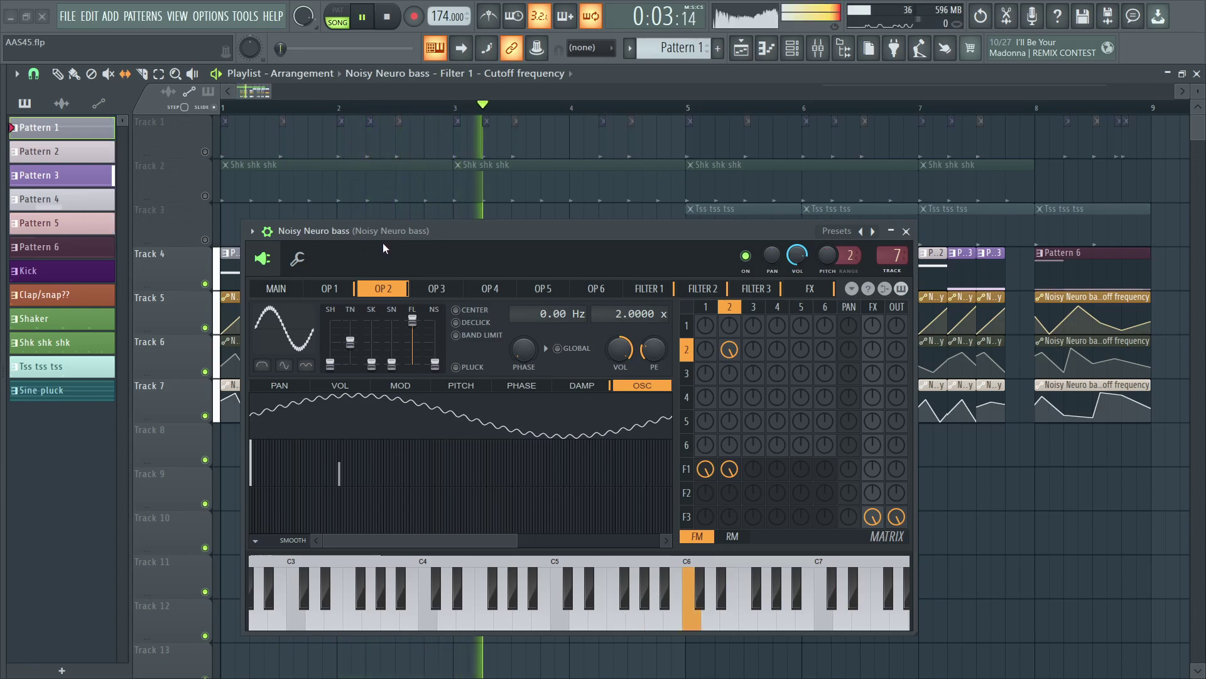
key(space)
- Try raising Operator 2's Skew and Sine shaper during playback, and return both to zero
drag(372, 363, 392, 333)
key(space)
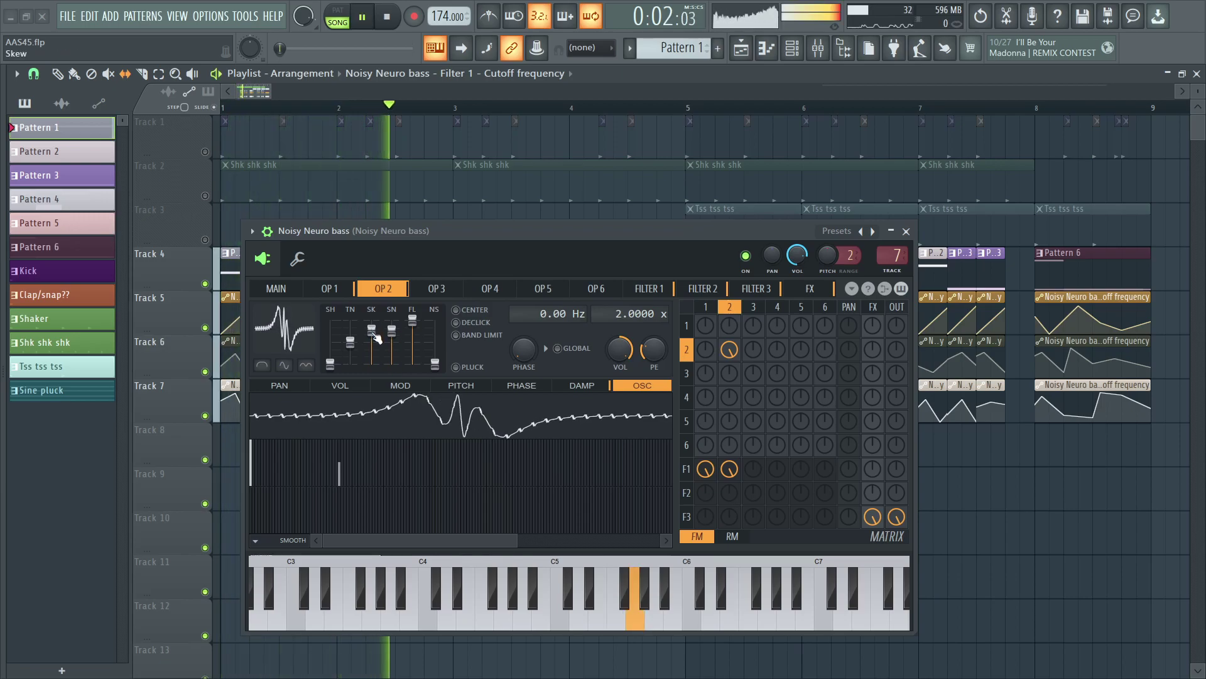
drag(373, 333, 392, 360)
key(space)
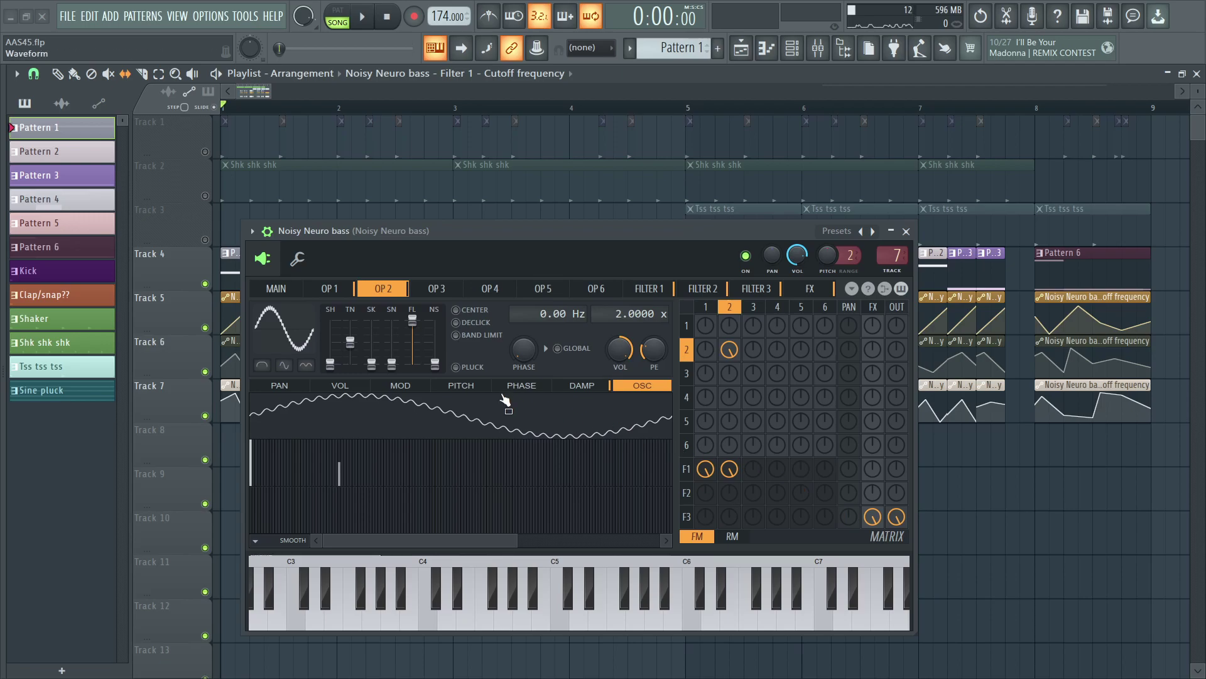
- Route Operator 1 directly to the output in the matrix, and review the operator, filter and FX pages
drag(897, 333, 897, 276)
click(347, 287)
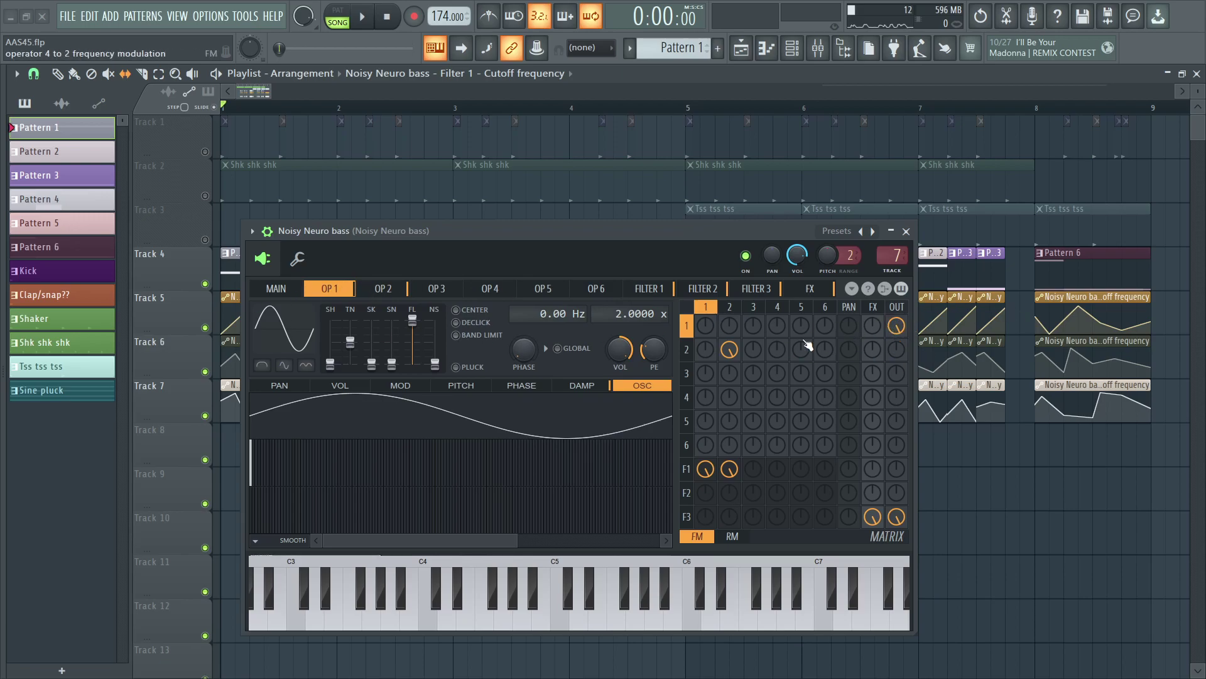
click(292, 289)
click(330, 288)
click(650, 289)
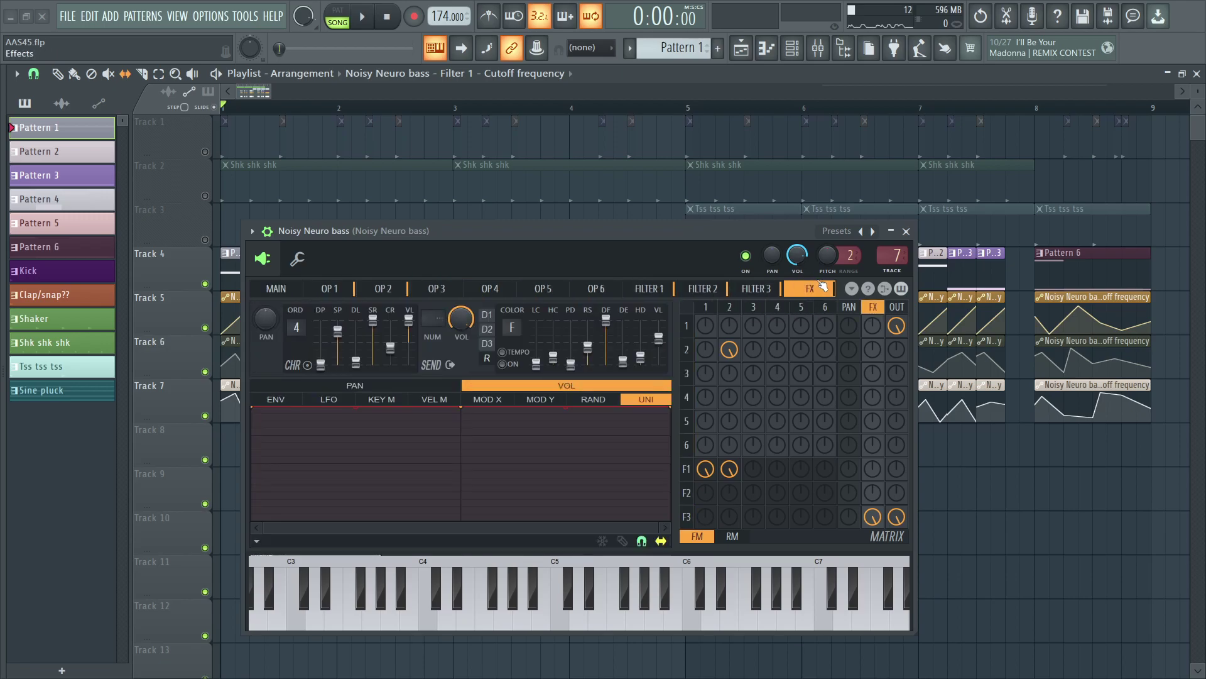
- Show the synth's main page, move its window clear of the upper tracks, and unmute Tracks 1 to 3
click(276, 289)
drag(424, 232, 511, 281)
drag(205, 152, 204, 240)
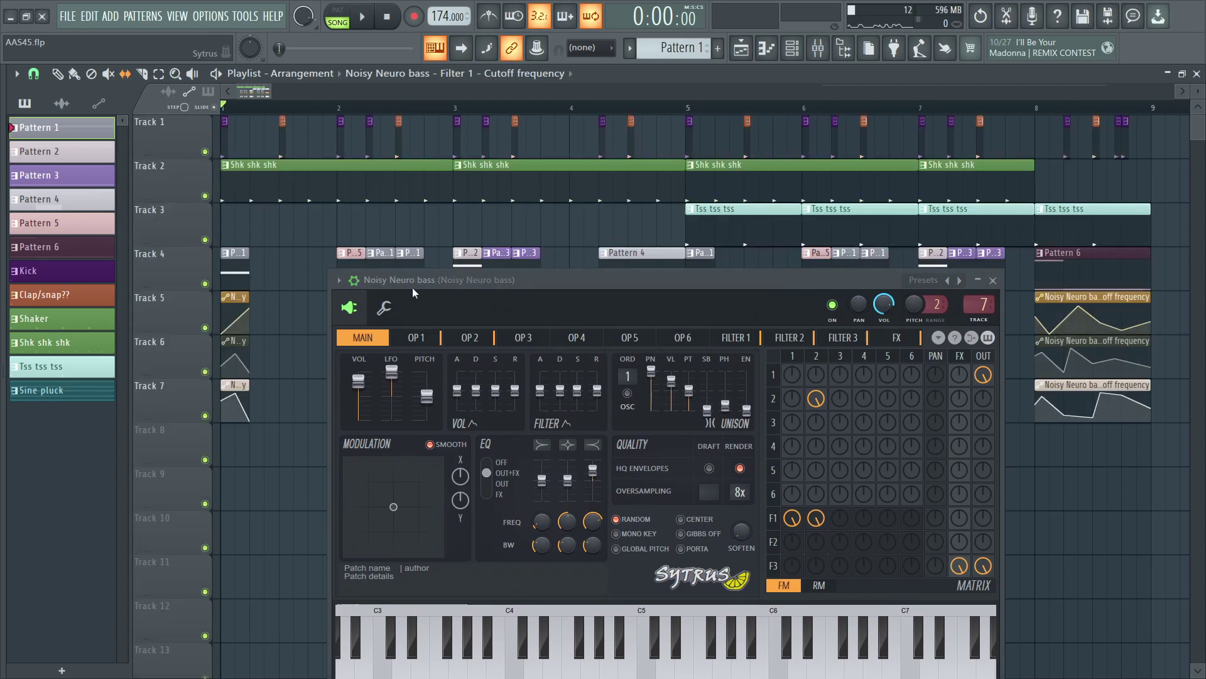